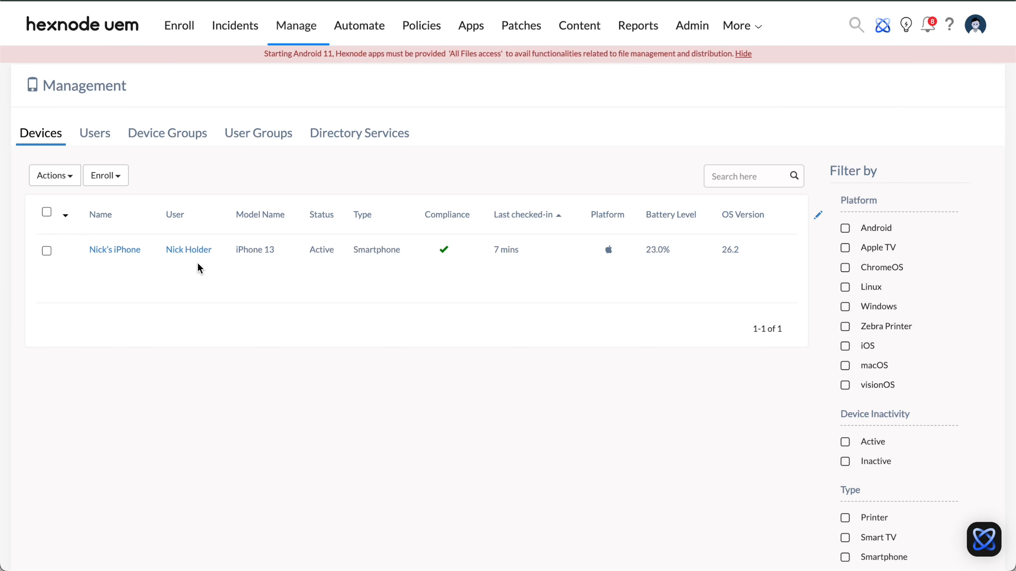
# Review the list of device groups in Hexnode UEM's device management
pyautogui.click(184, 137)
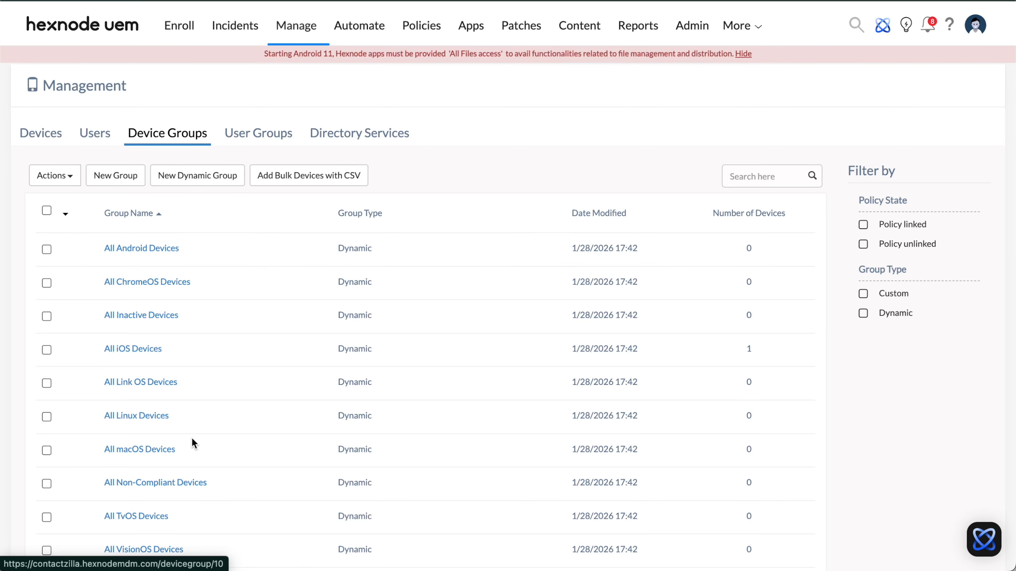
pyautogui.scroll(-4, 192, 439)
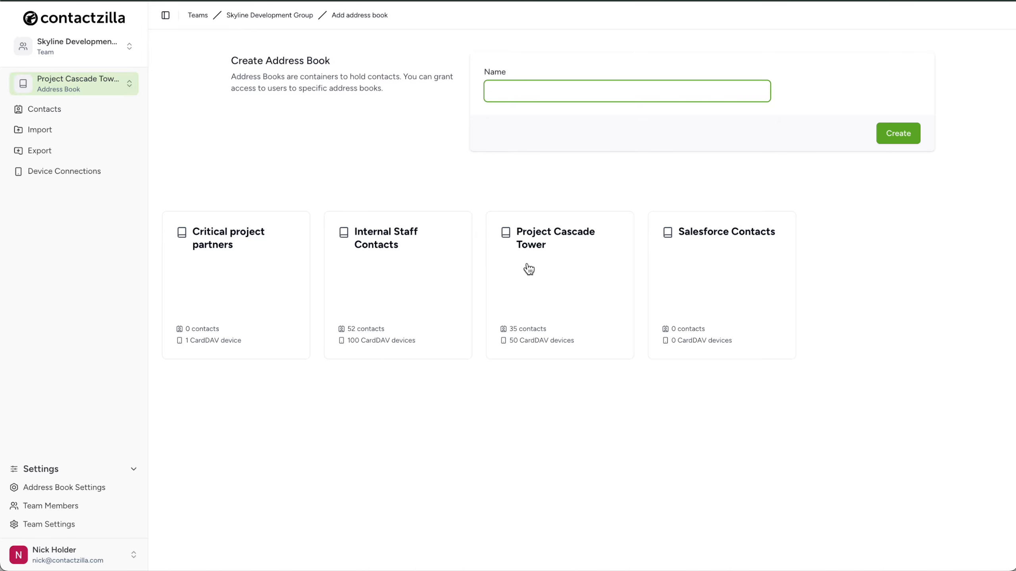
# Switch to Contactzilla and open the device connections of the Project Cascade Tower address book
pyautogui.click(575, 283)
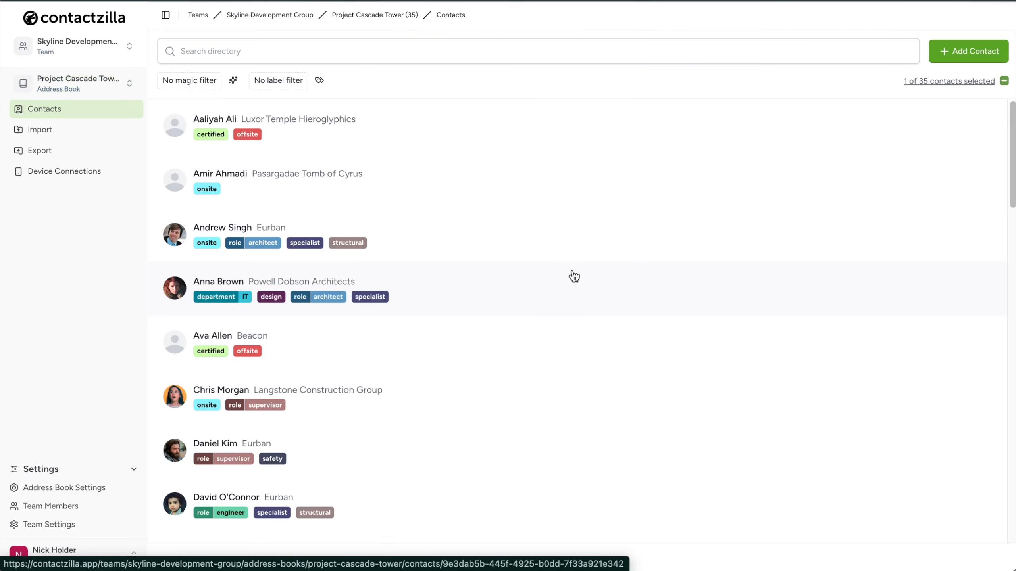
pyautogui.click(114, 176)
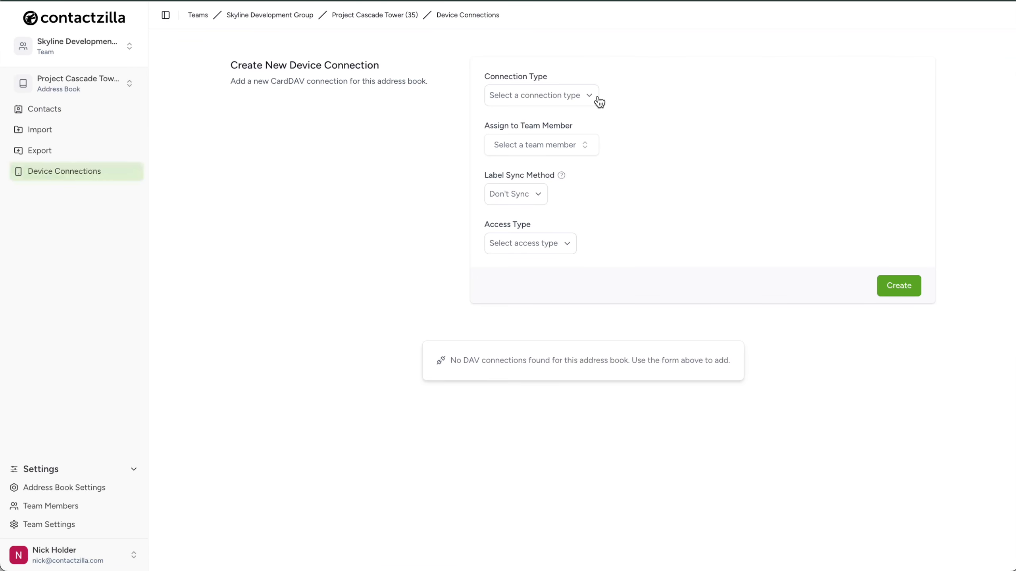
# Examine which MDM and web access users can be assigned to an iOS iPhone/iPad connection
pyautogui.click(596, 95)
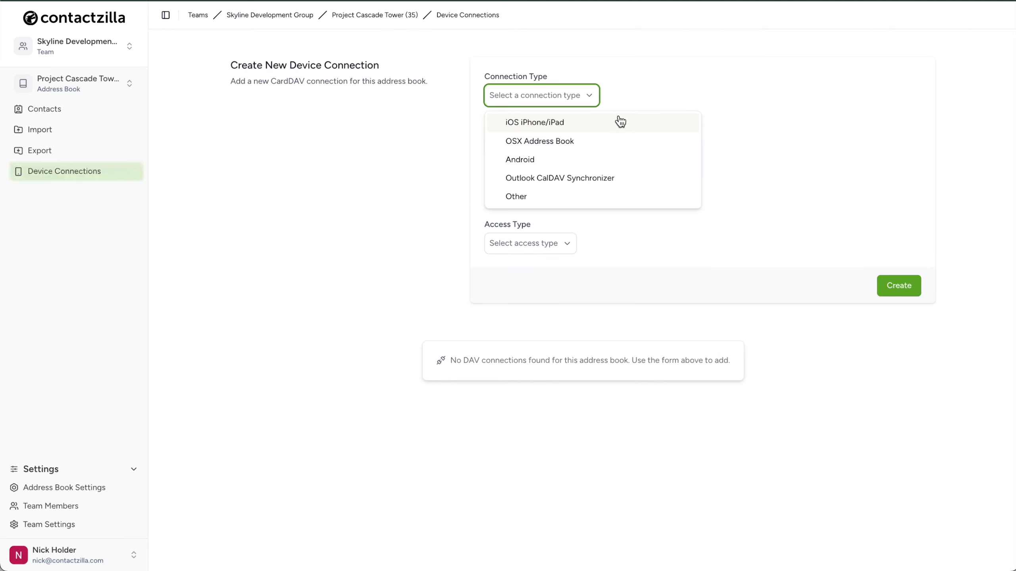
pyautogui.click(623, 125)
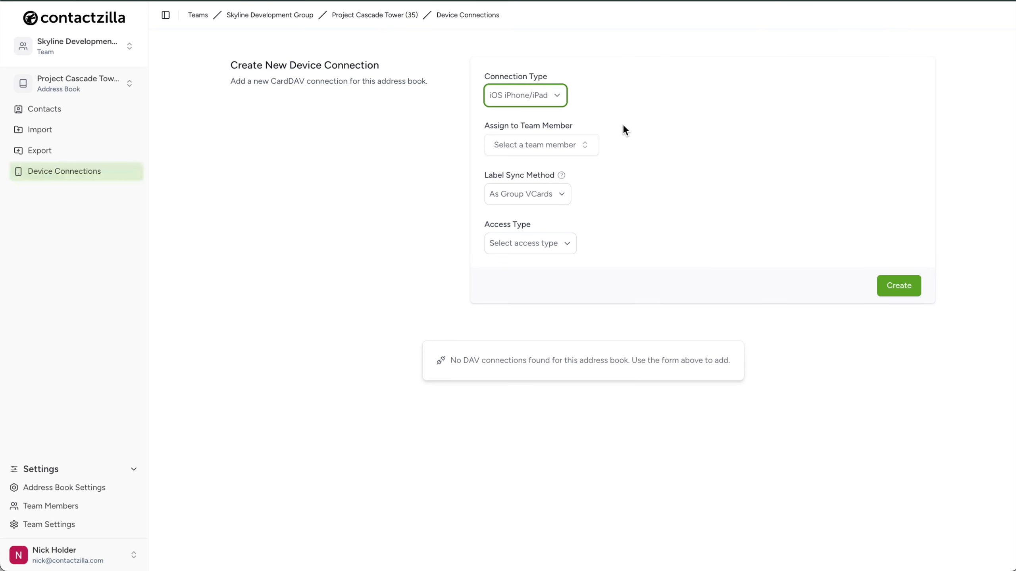
pyautogui.click(586, 147)
pyautogui.scroll(-2, 639, 266)
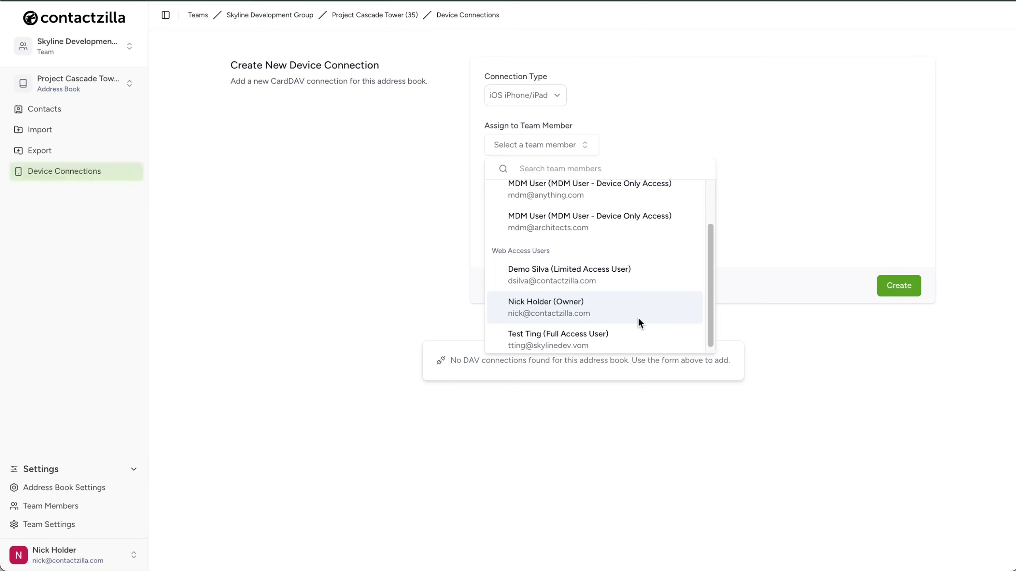
pyautogui.scroll(2, 638, 318)
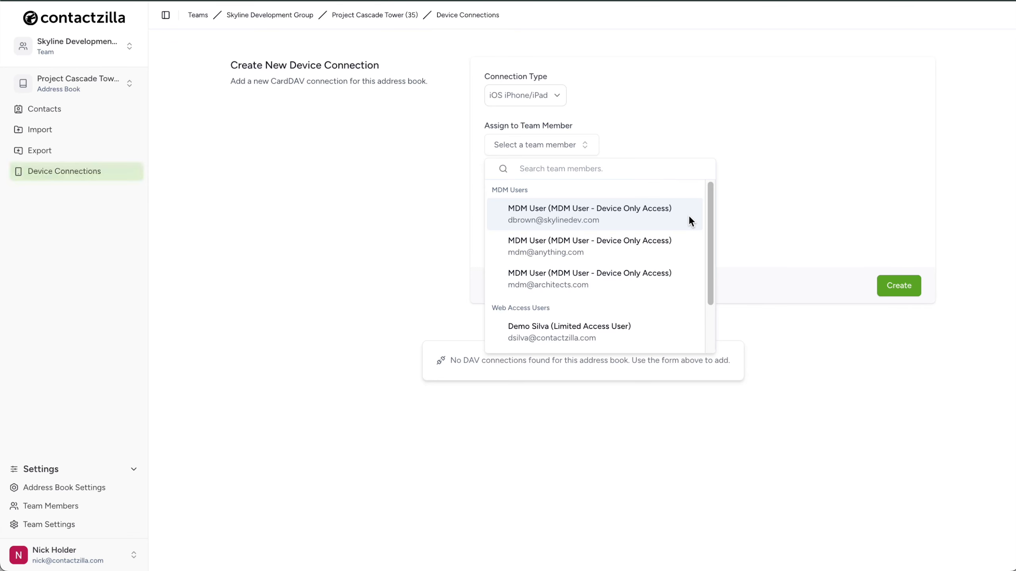
pyautogui.click(764, 219)
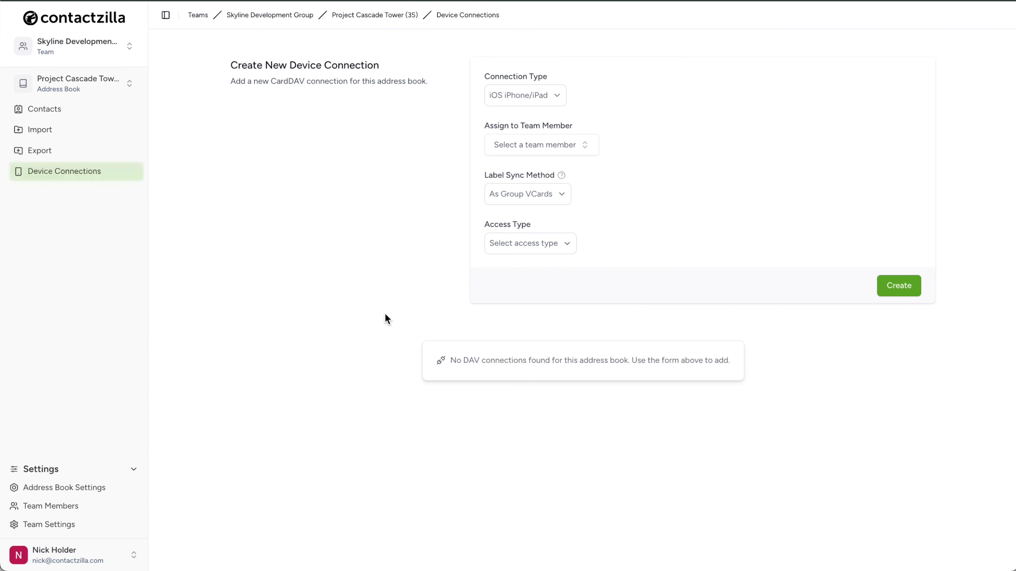
# Add a team member with the MDM User - Device Only Access role, entering the MDM user's email
pyautogui.click(94, 510)
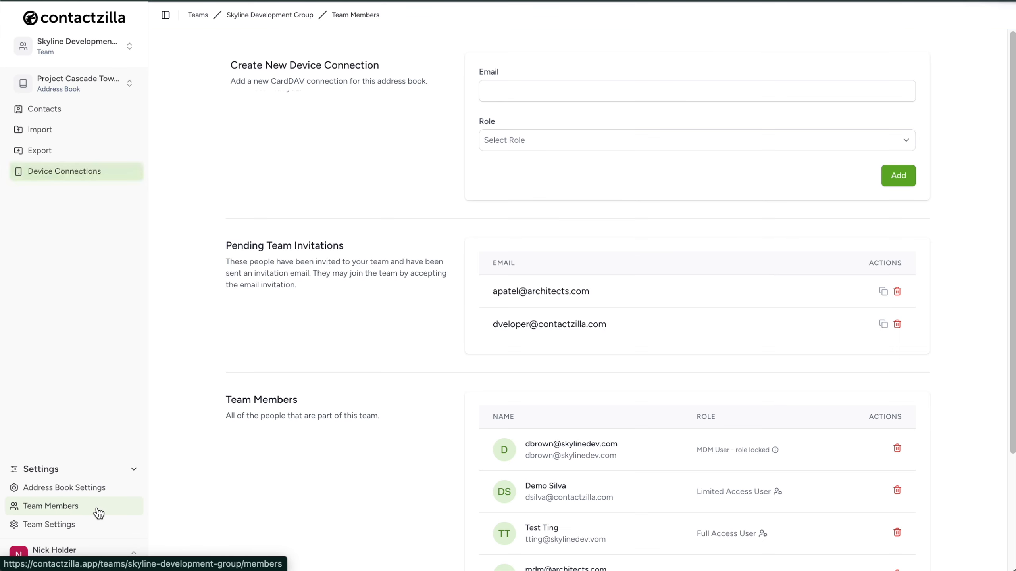
pyautogui.click(905, 141)
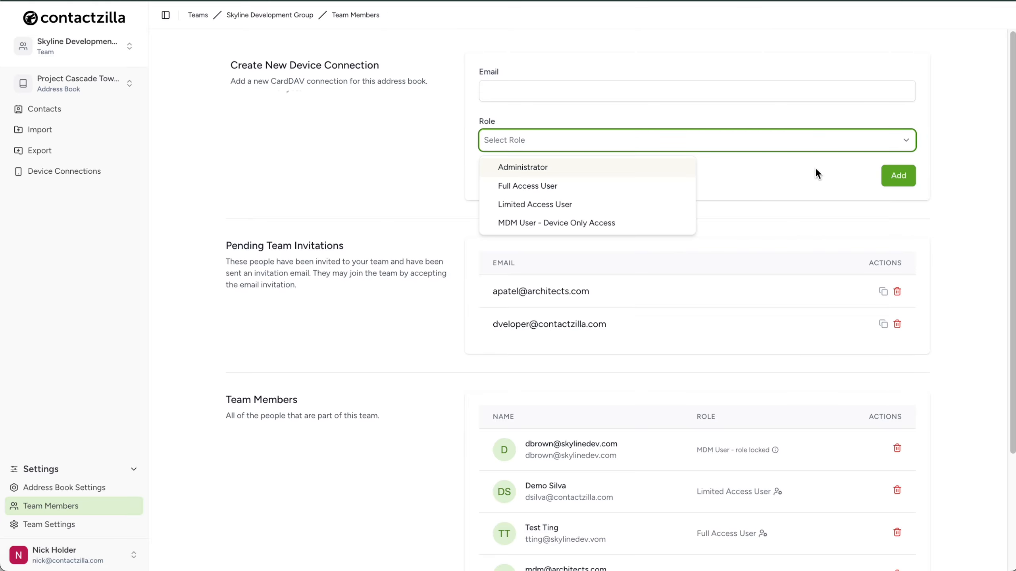
pyautogui.click(655, 227)
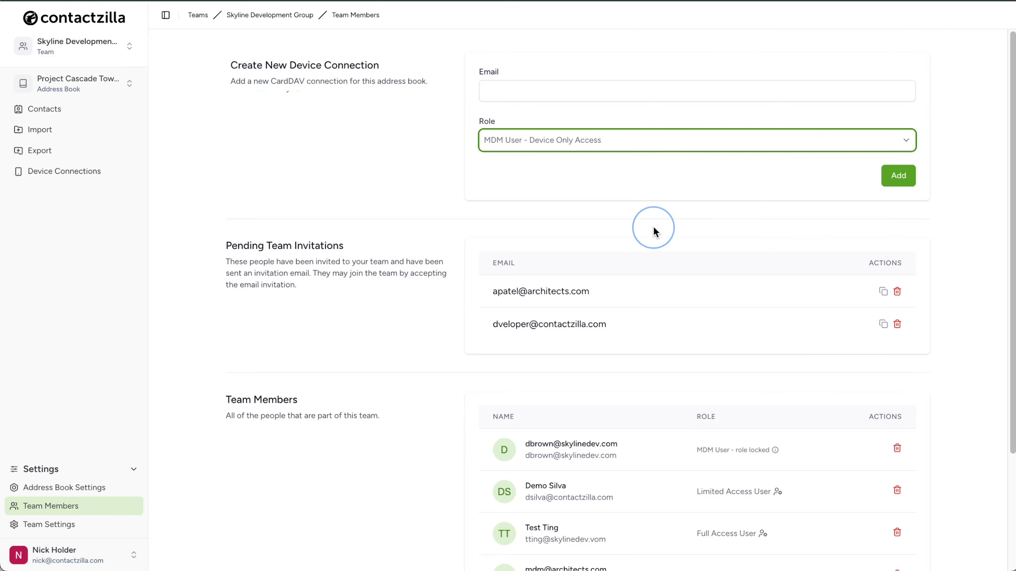
pyautogui.click(509, 92)
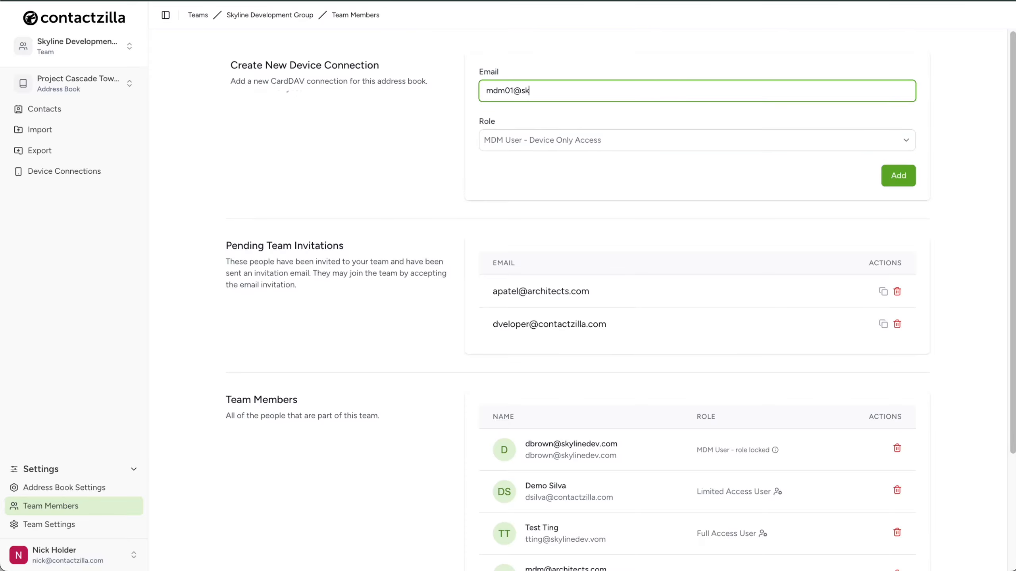
pyautogui.click(898, 185)
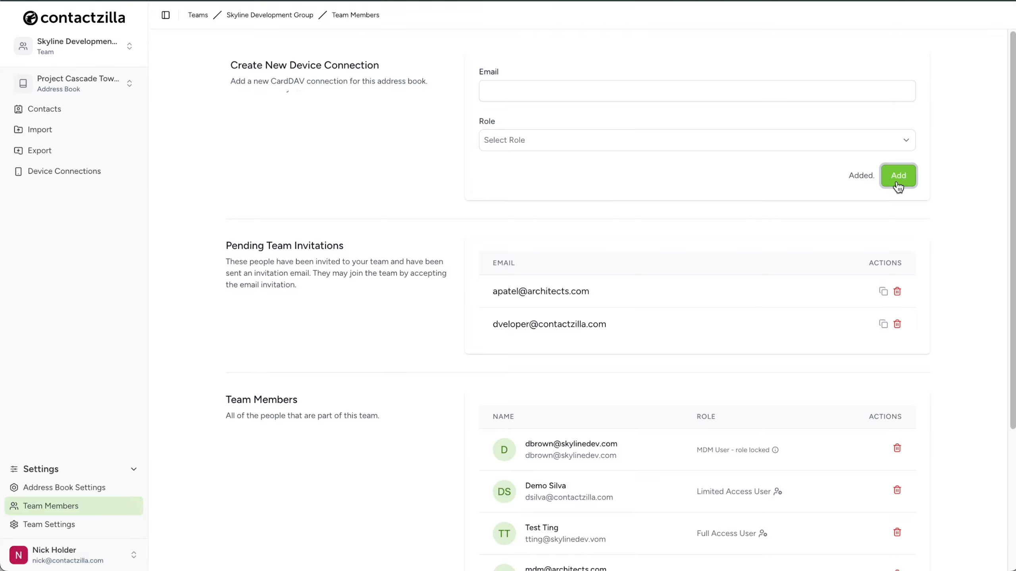
pyautogui.scroll(-5, 767, 327)
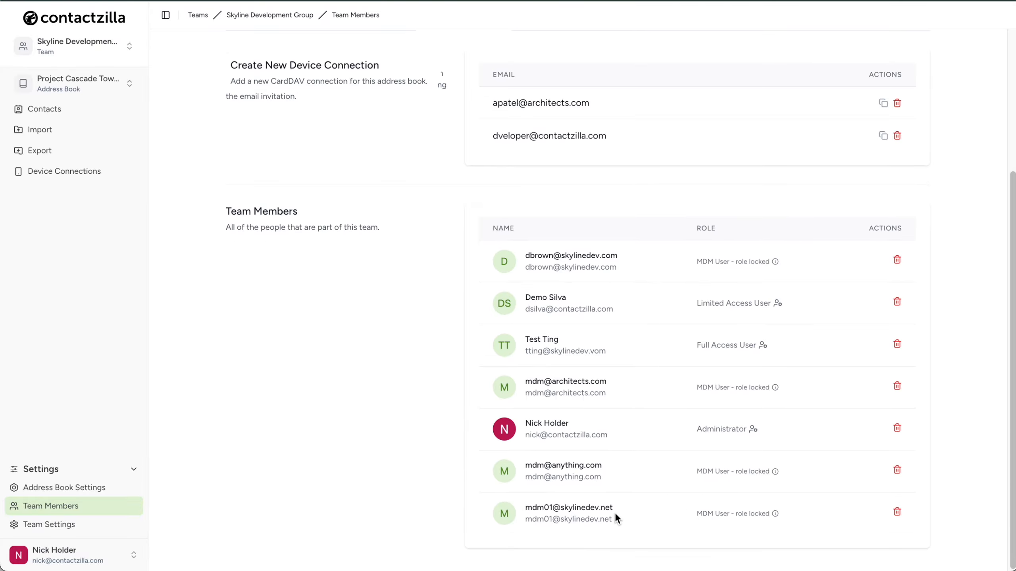
# Set up a new iOS iPhone/iPad device connection for Project Cascade Tower, assigned to the newly added MDM user
pyautogui.click(117, 173)
pyautogui.click(594, 95)
pyautogui.click(575, 127)
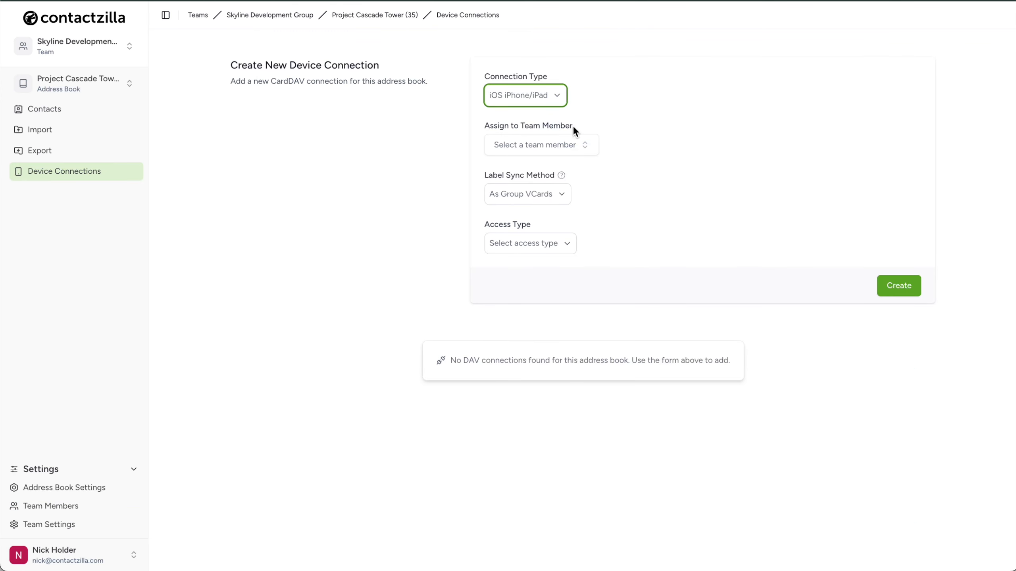
pyautogui.click(580, 144)
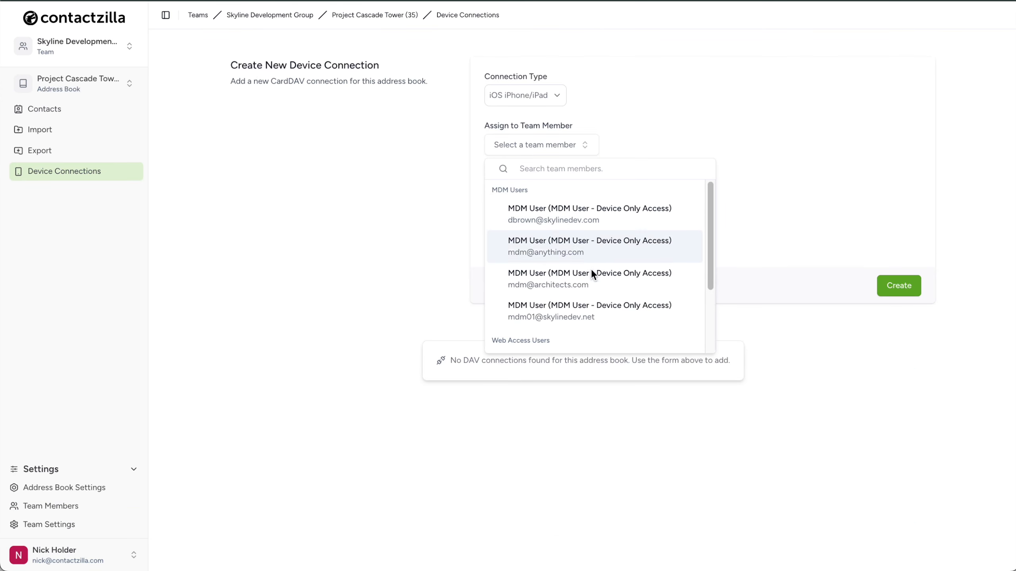
pyautogui.click(652, 312)
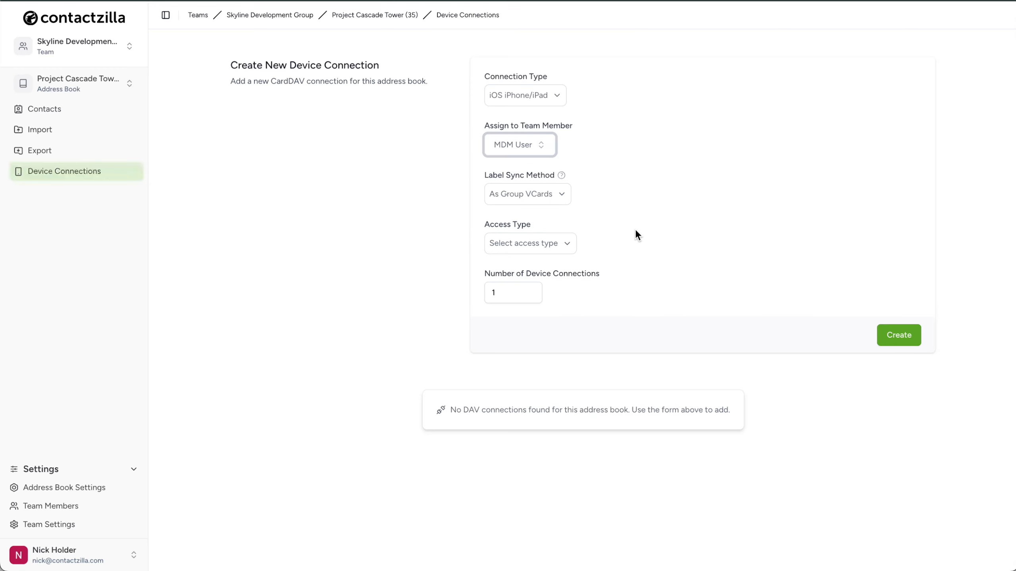
# Try the Full Read Only and Full Read/Write access types, including the option to block delete access
pyautogui.click(574, 248)
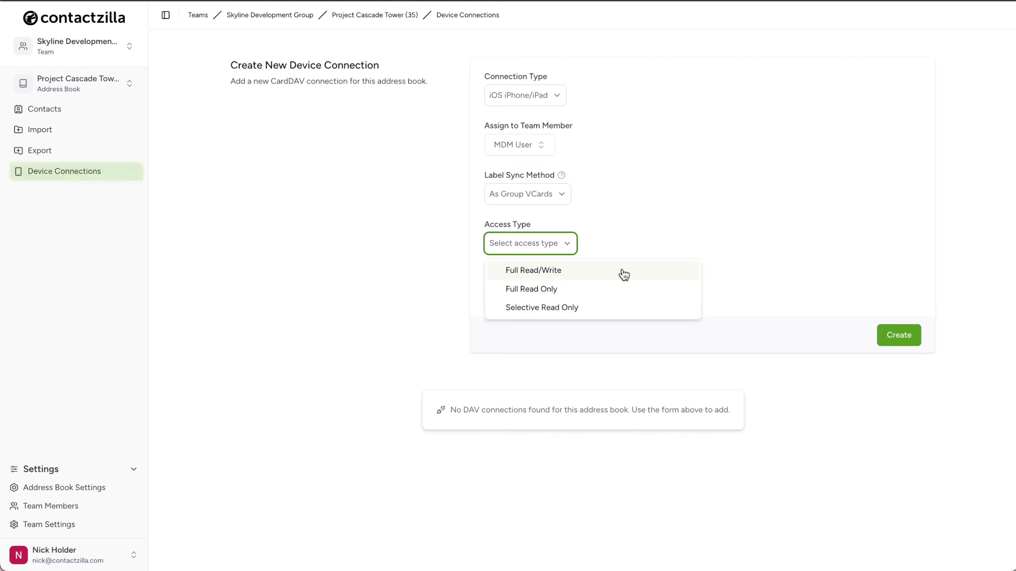
pyautogui.click(617, 288)
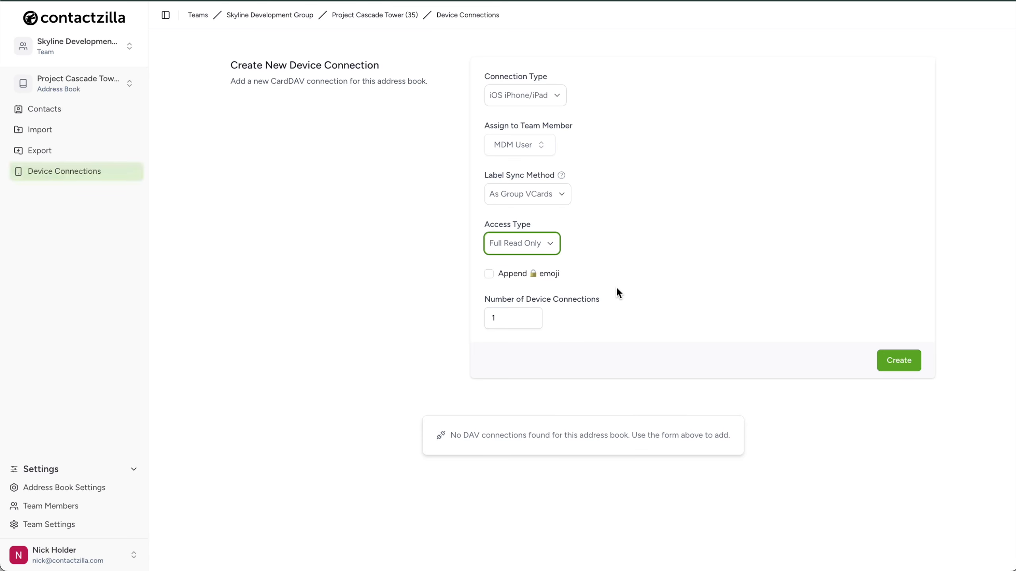
pyautogui.click(558, 249)
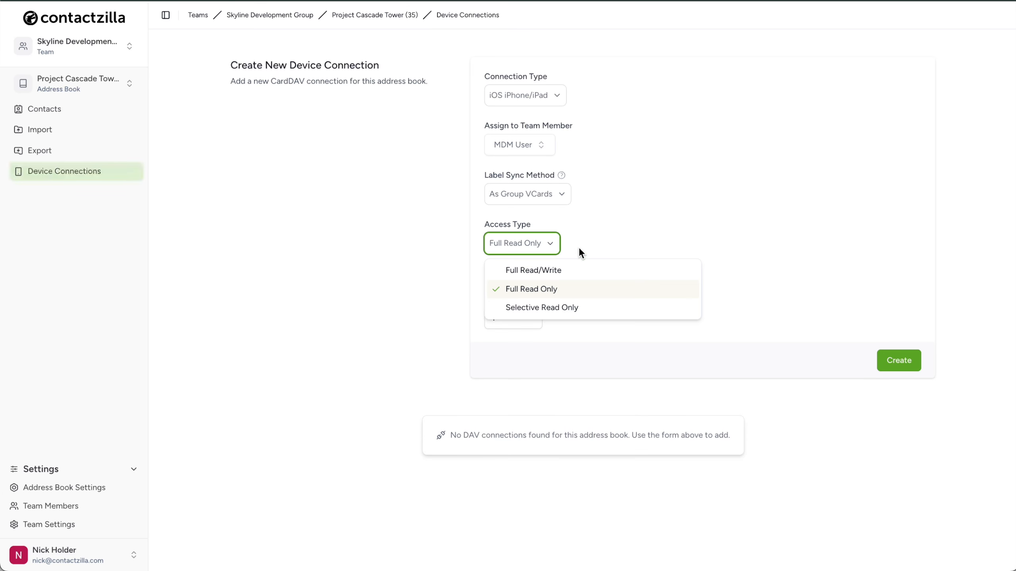
pyautogui.click(634, 271)
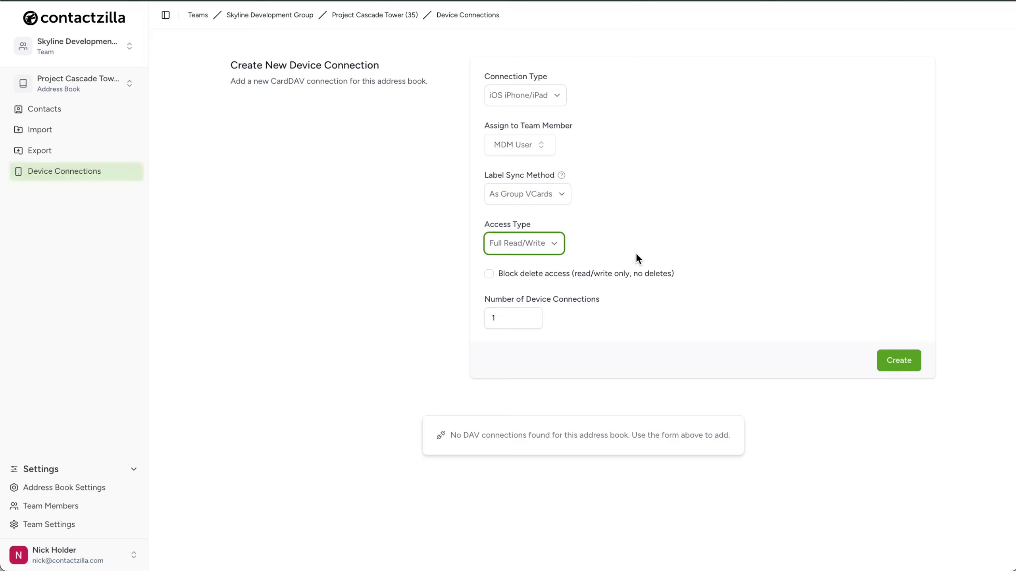
pyautogui.click(489, 275)
pyautogui.click(552, 244)
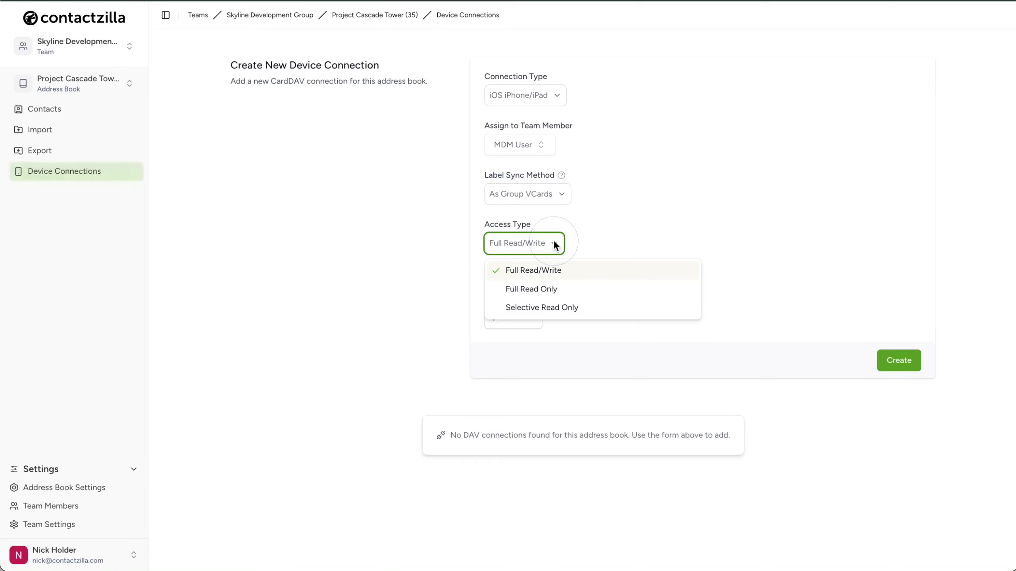
# Set the access type to Selective Read Only, restricted to the role projectmanager and specialist labels
pyautogui.click(590, 307)
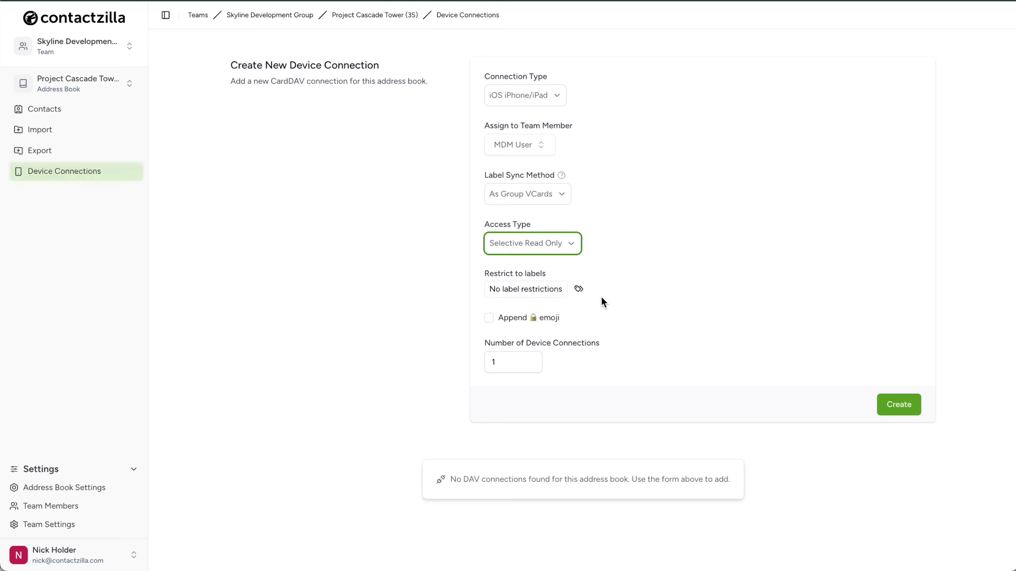
pyautogui.click(579, 288)
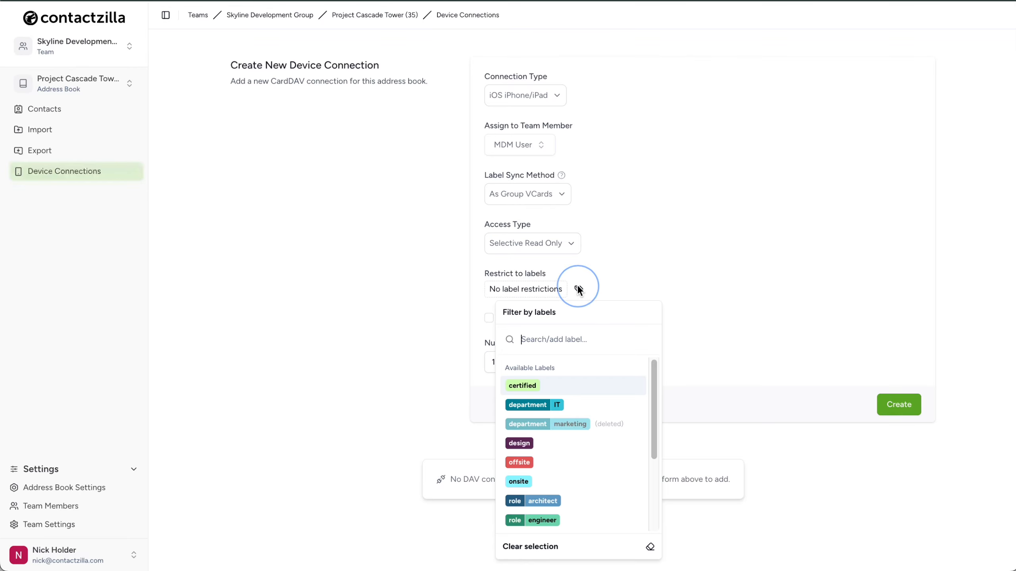
pyautogui.scroll(-3, 602, 460)
pyautogui.click(599, 432)
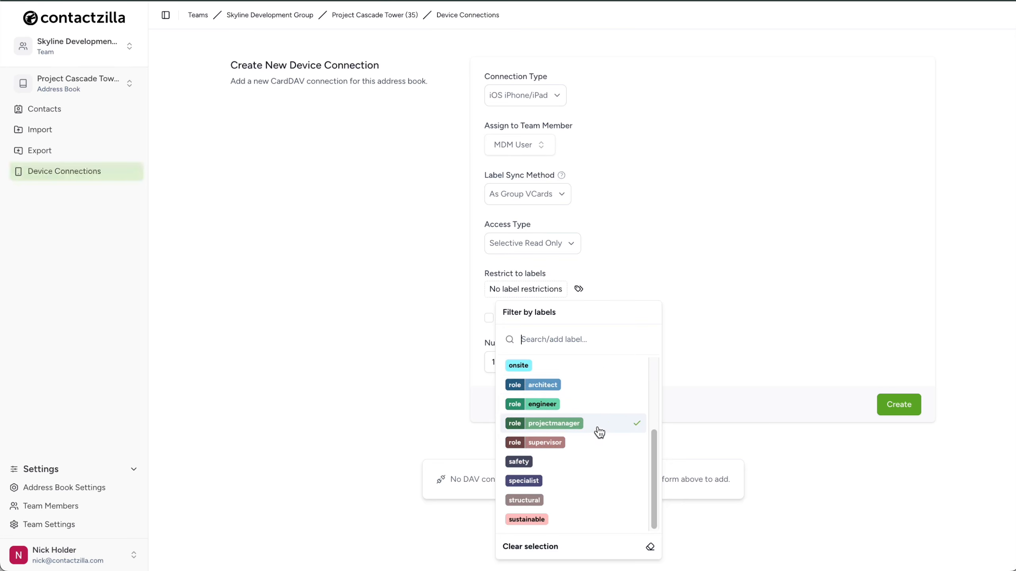
pyautogui.press('Escape')
pyautogui.click(575, 288)
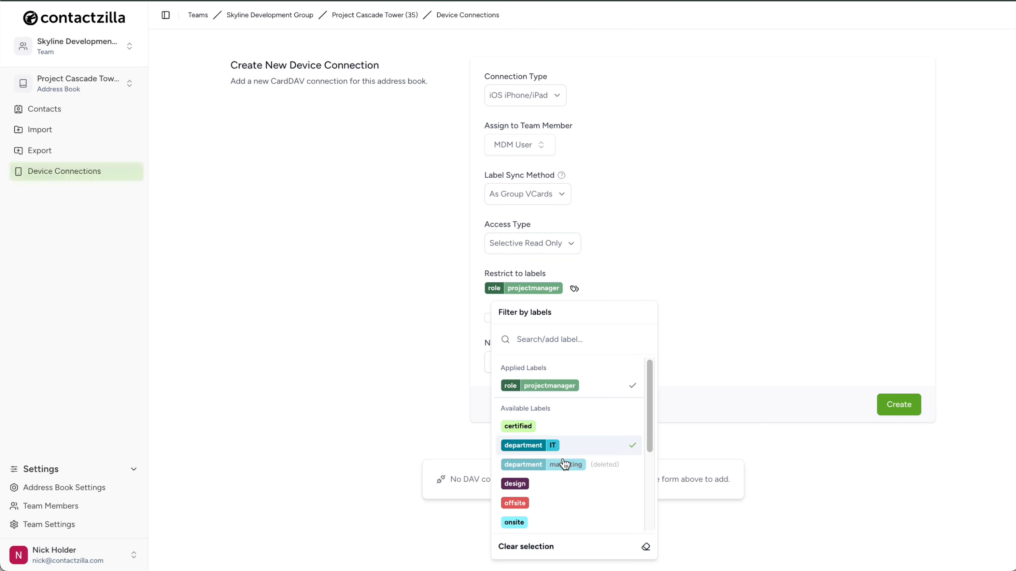
pyautogui.scroll(-3, 563, 463)
pyautogui.click(558, 479)
pyautogui.press('Escape')
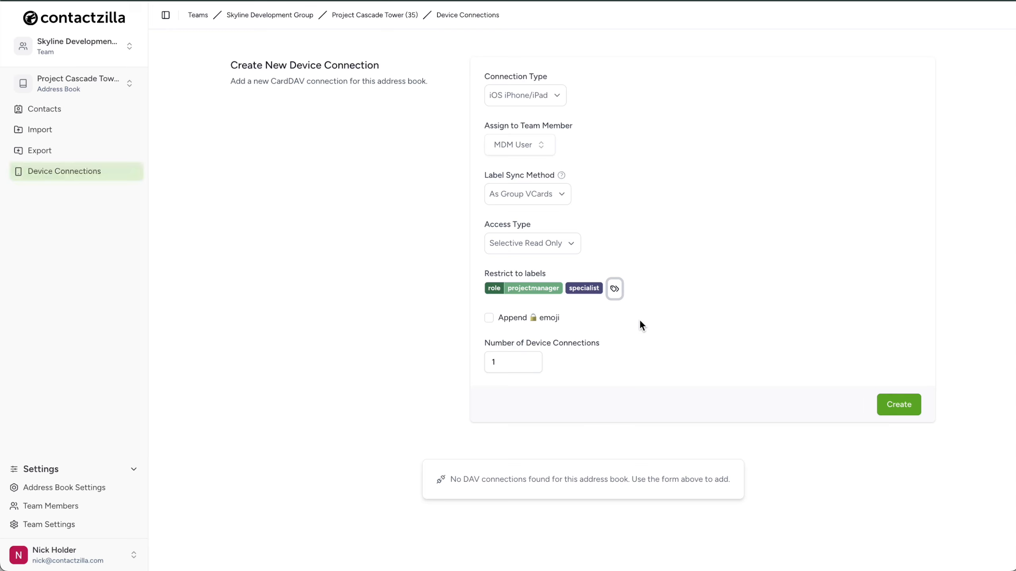
# Create the label-restricted device connection, check its card, and delete the connection
pyautogui.click(899, 405)
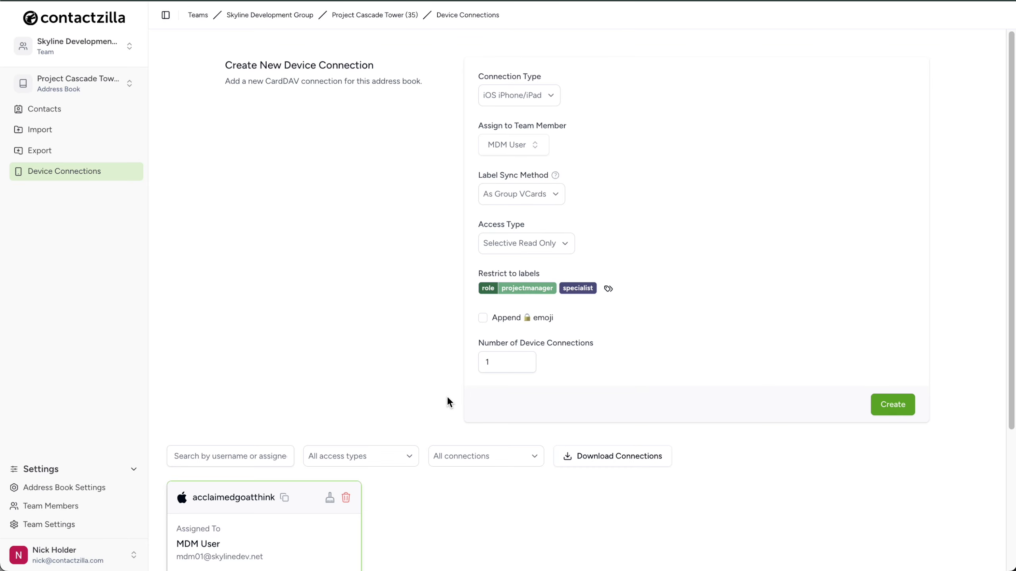
pyautogui.scroll(-5, 448, 397)
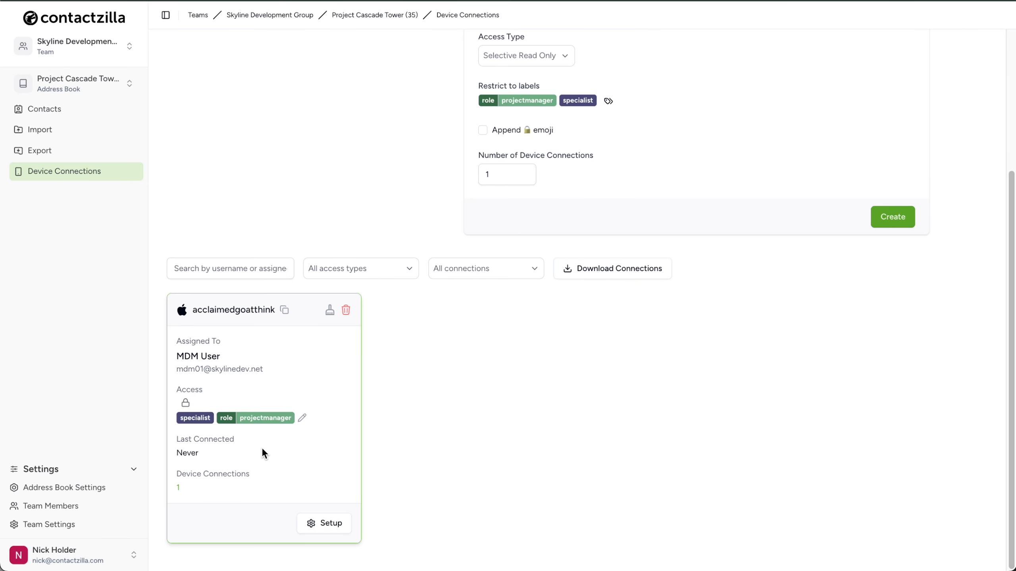
pyautogui.click(346, 311)
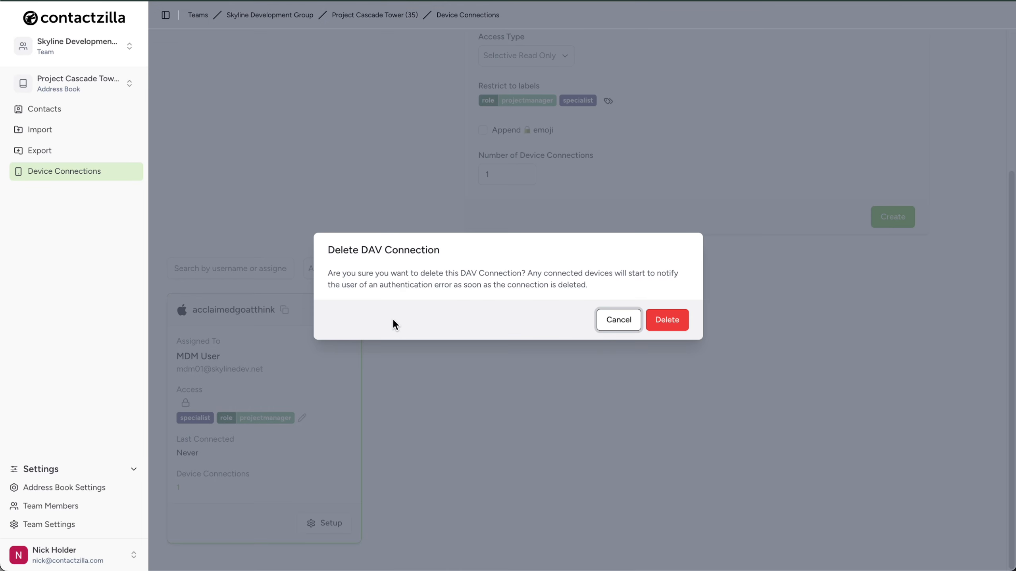
pyautogui.click(667, 322)
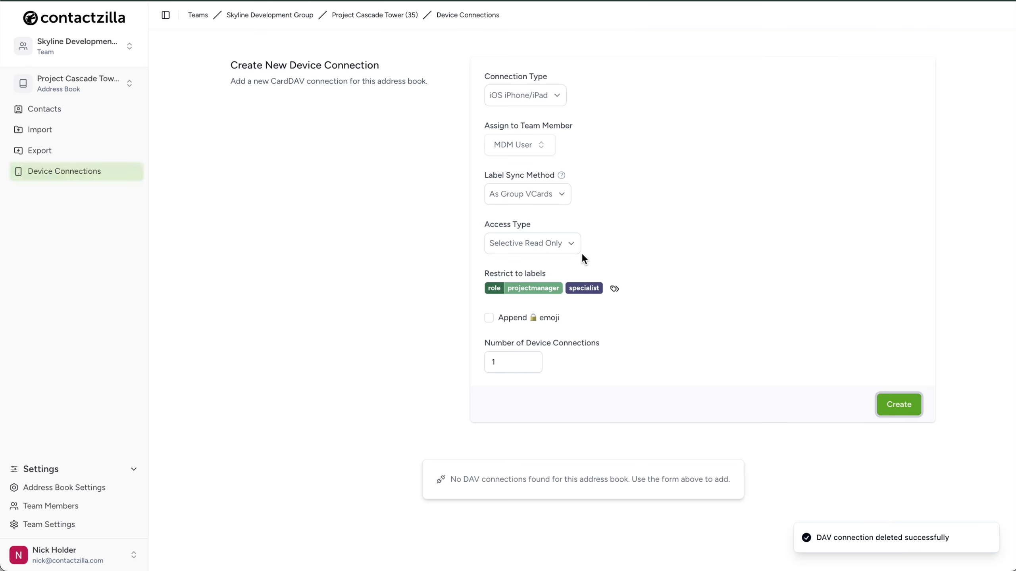
# Create the MDM user's connection with Full Read Only access and 50 device connections
pyautogui.click(572, 249)
pyautogui.click(621, 290)
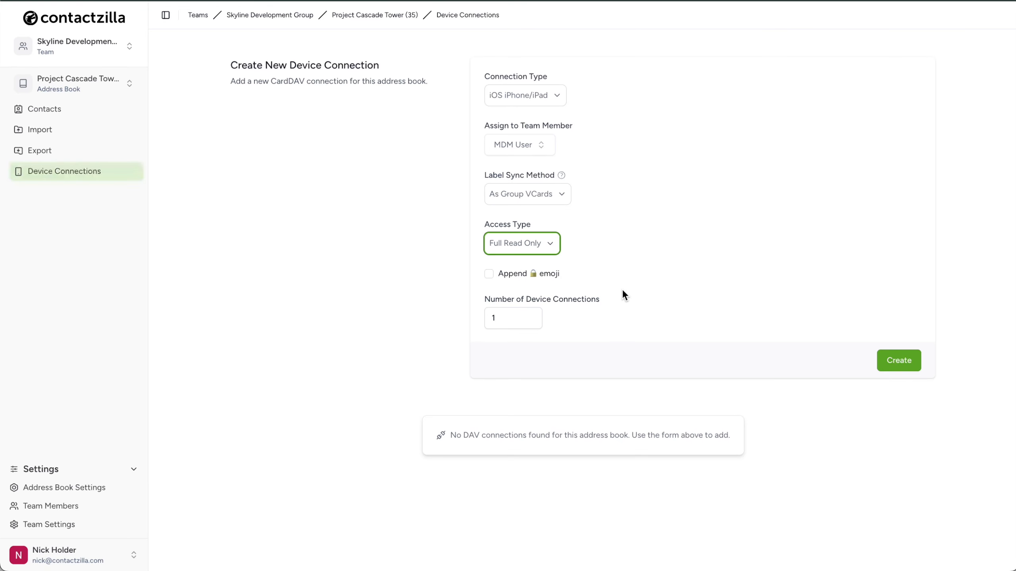
pyautogui.moveTo(496, 318); pyautogui.dragTo(484, 322)
pyautogui.write('50')
pyautogui.click(645, 329)
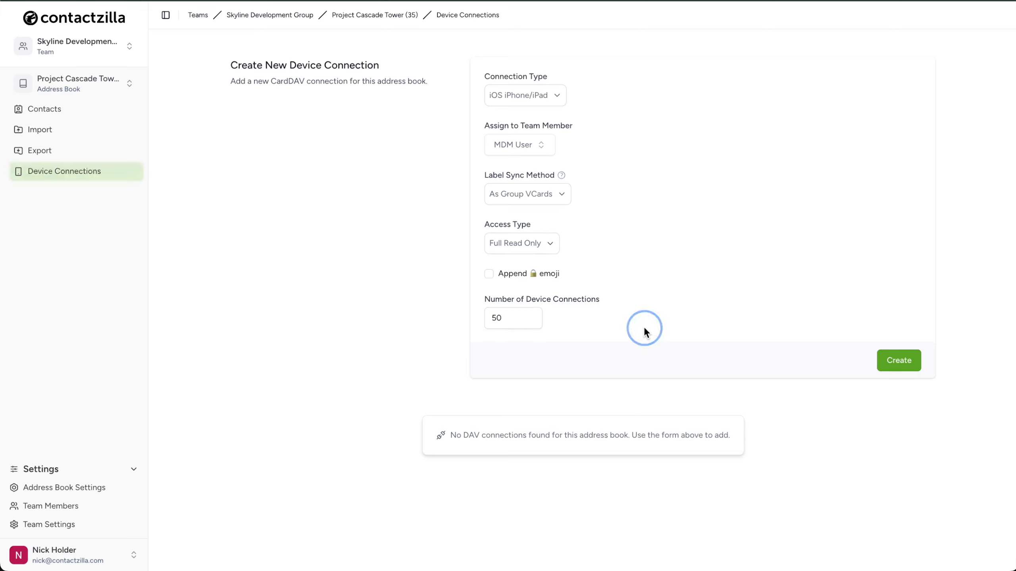
pyautogui.click(888, 360)
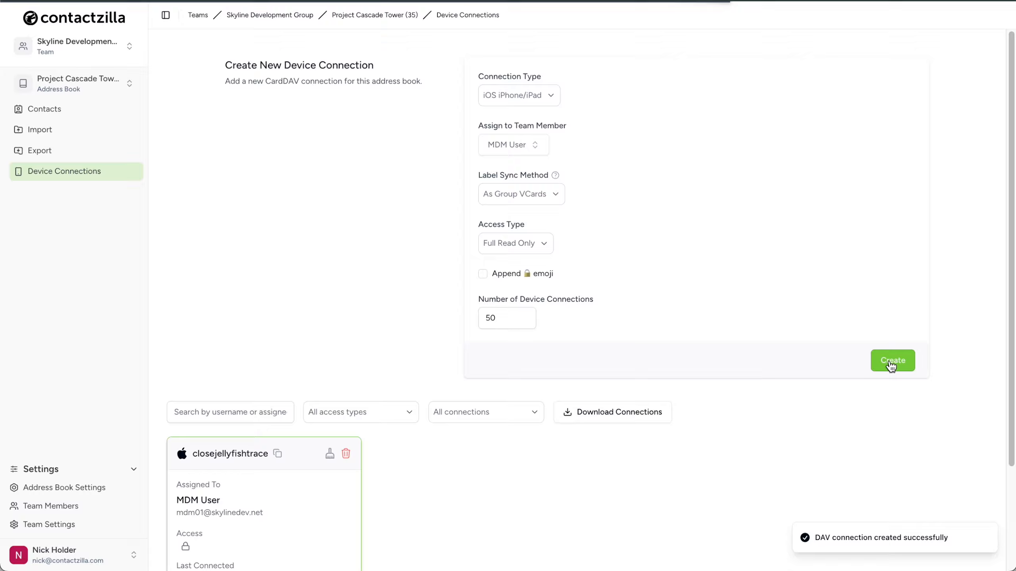
# Download the configuration profile for the MDM user's new device connection
pyautogui.scroll(-3, 401, 467)
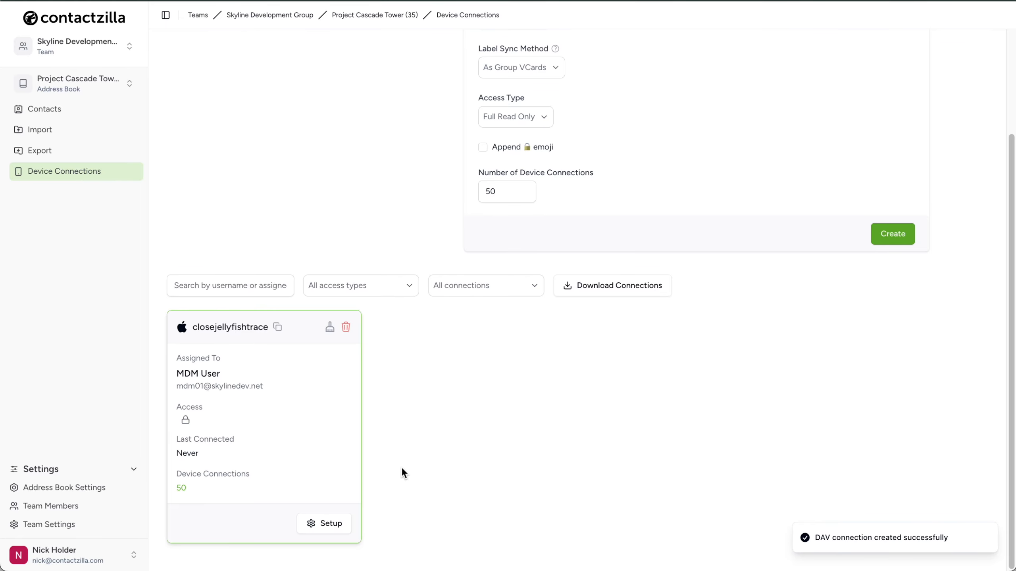
pyautogui.click(334, 525)
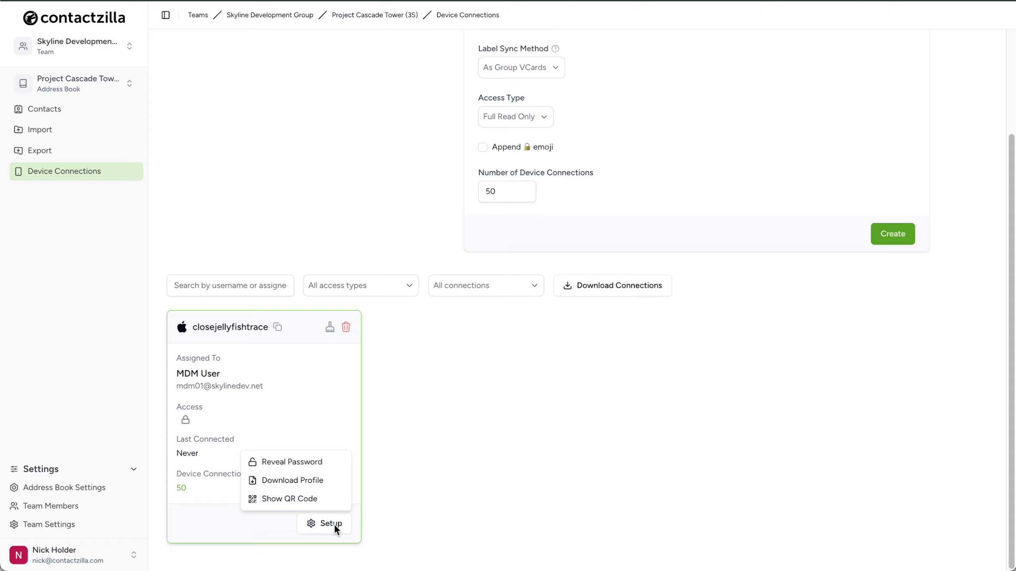
pyautogui.click(327, 479)
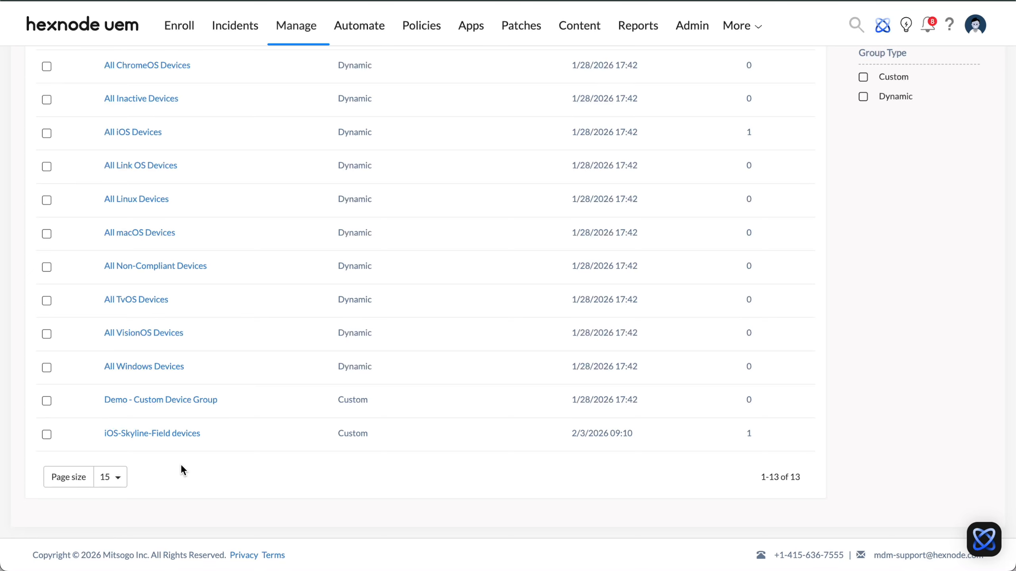
# In Hexnode UEM, create a fully custom policy named "Contactzilla - Project Cascade Tower" and save it
pyautogui.scroll(5, 216, 454)
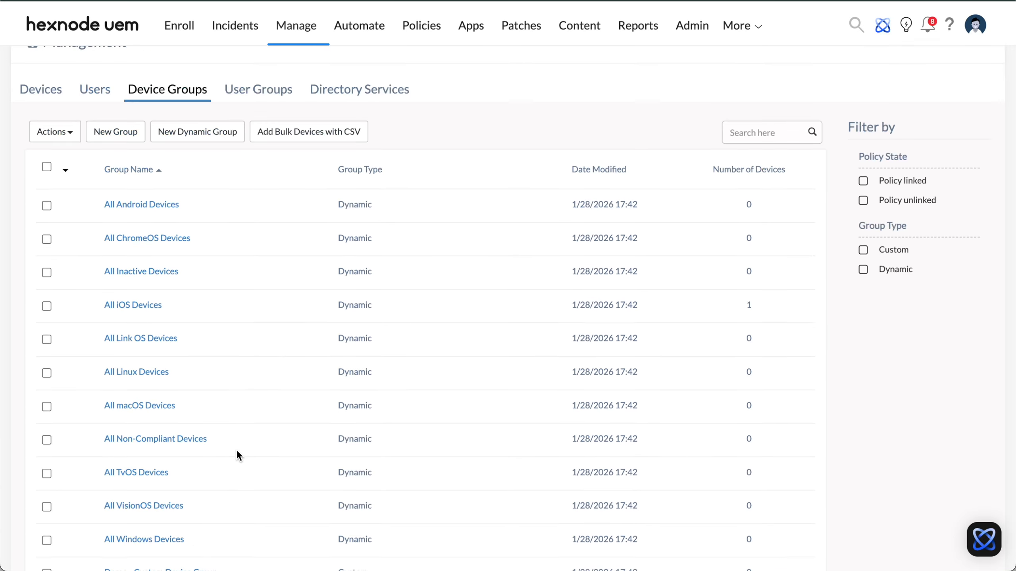
pyautogui.click(428, 29)
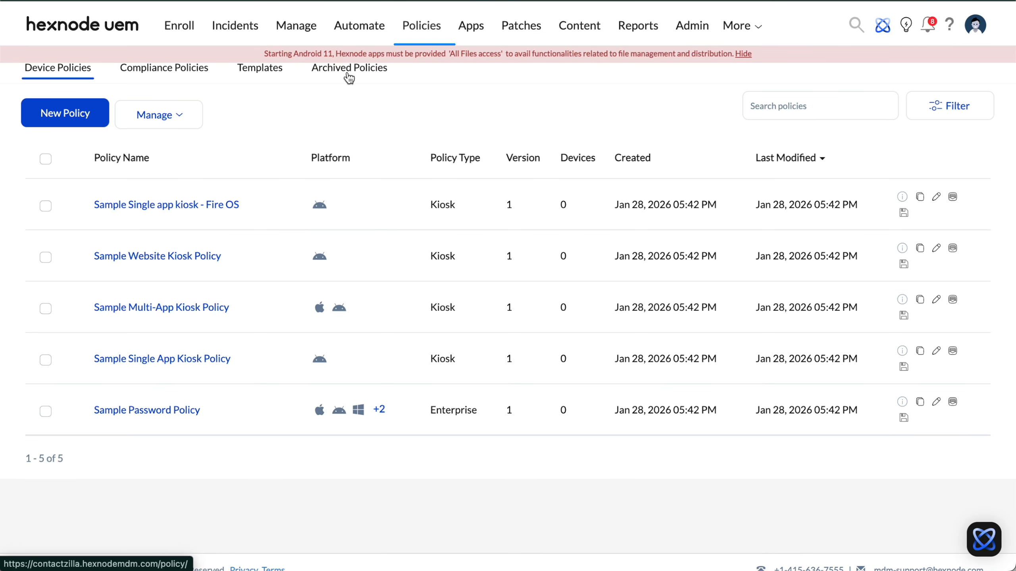
pyautogui.click(68, 118)
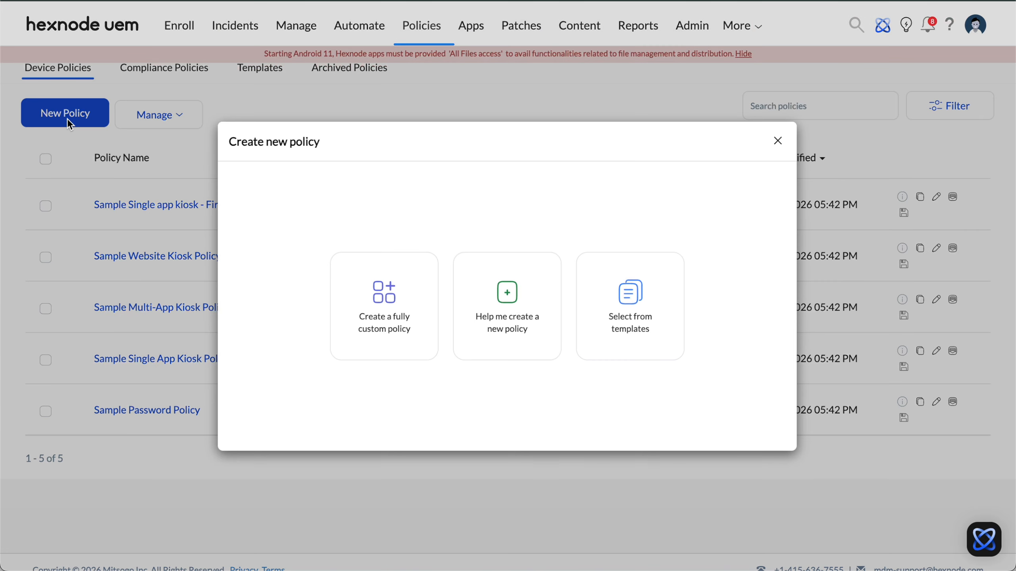
pyautogui.click(411, 297)
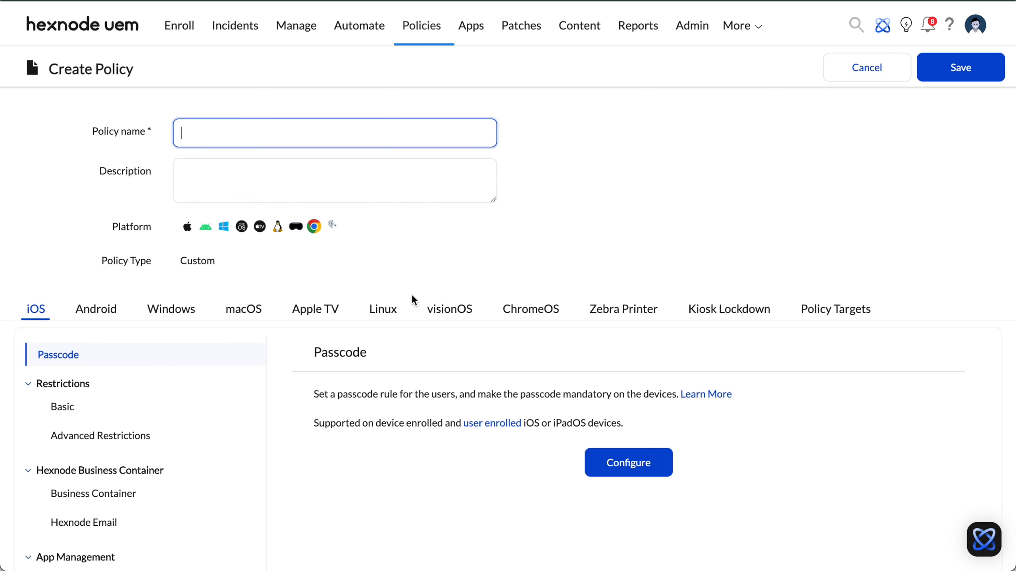
pyautogui.write('Contactzilla - Project Casca')
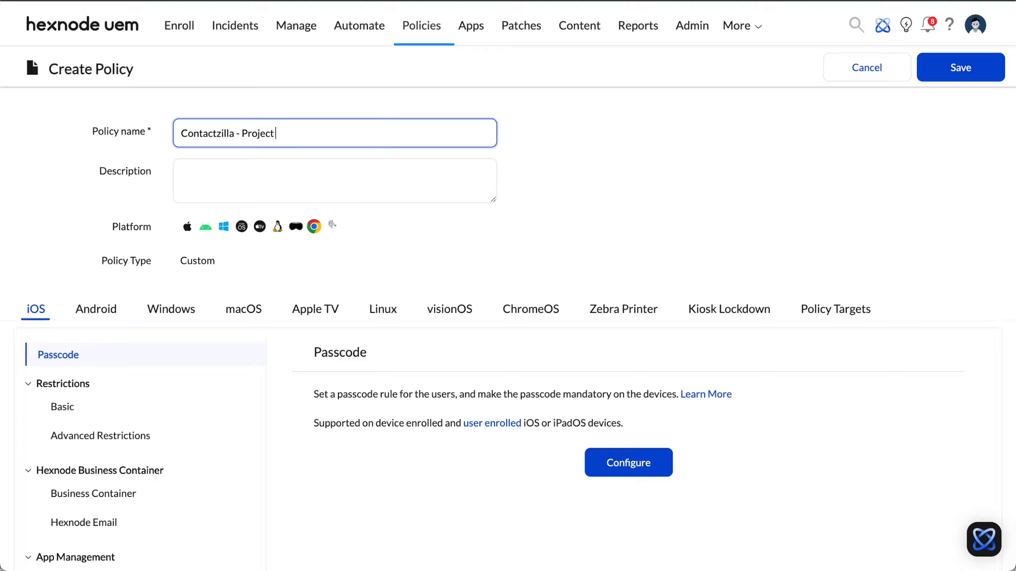
pyautogui.write('de Tower')
pyautogui.click(971, 74)
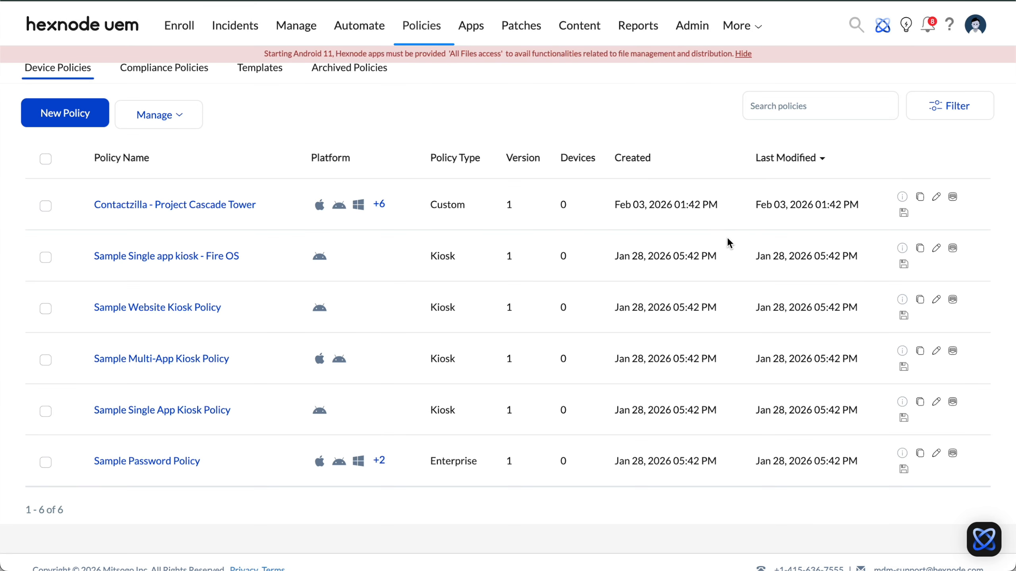
# Edit the Contactzilla - Project Cascade Tower policy and start configuring Deploy Custom Configuration for iOS
pyautogui.click(936, 200)
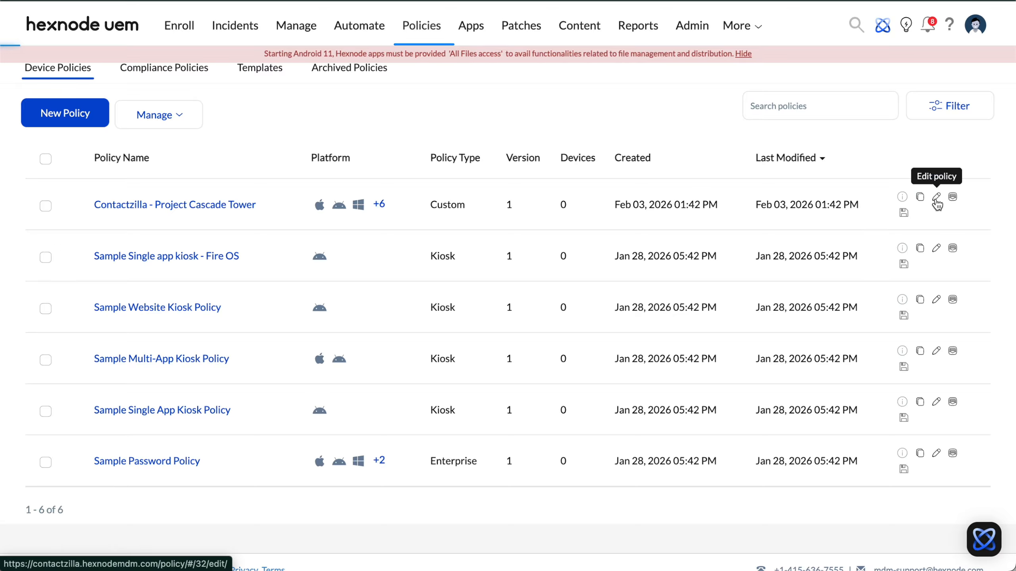
pyautogui.scroll(-20, 170, 410)
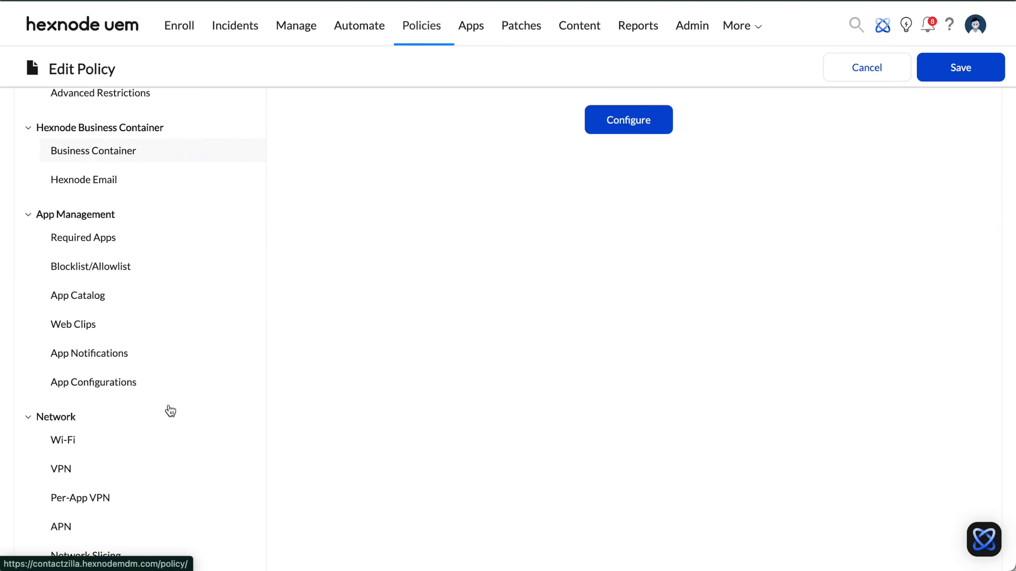
pyautogui.scroll(-5, 170, 411)
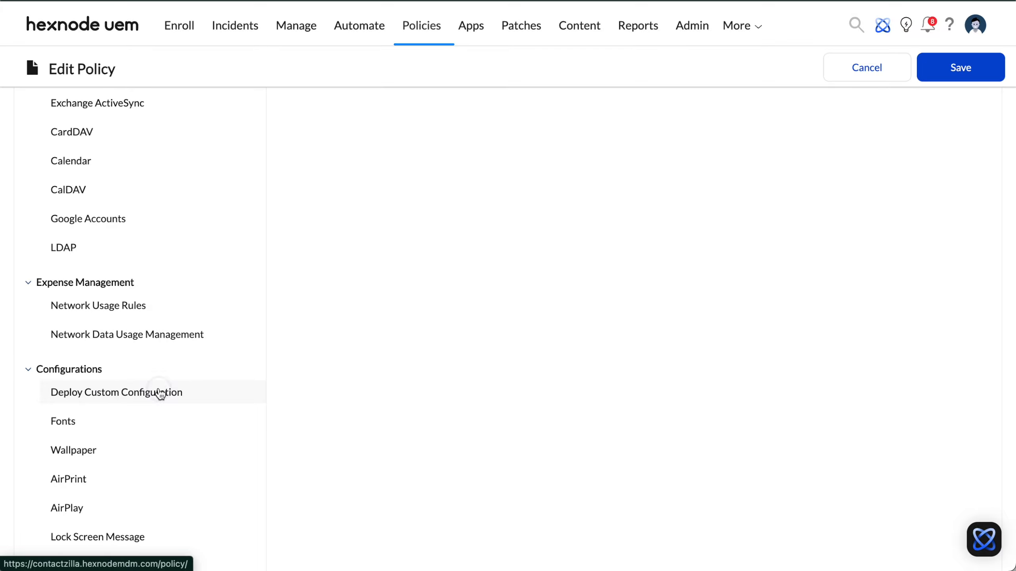
pyautogui.click(160, 393)
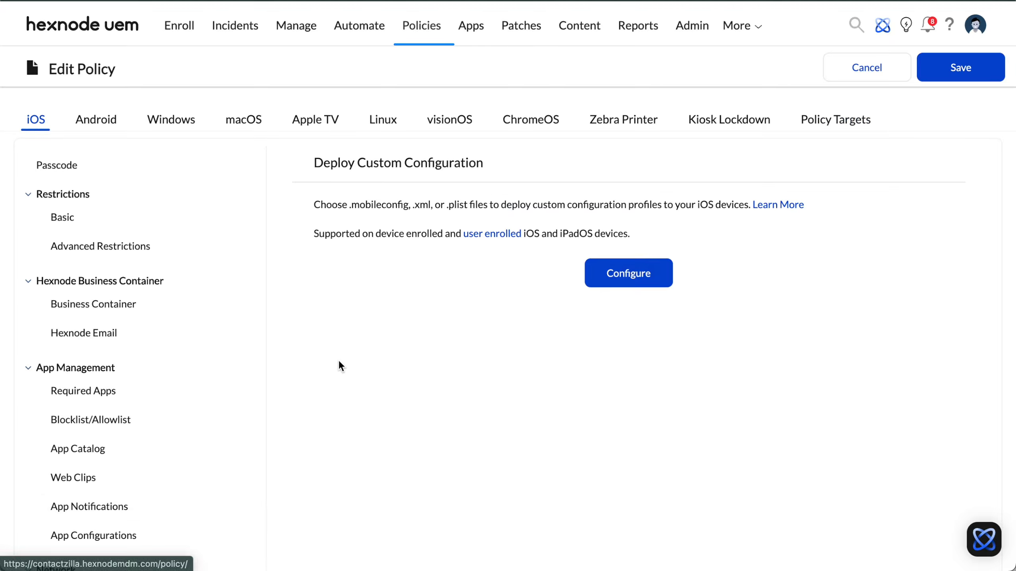
pyautogui.click(628, 280)
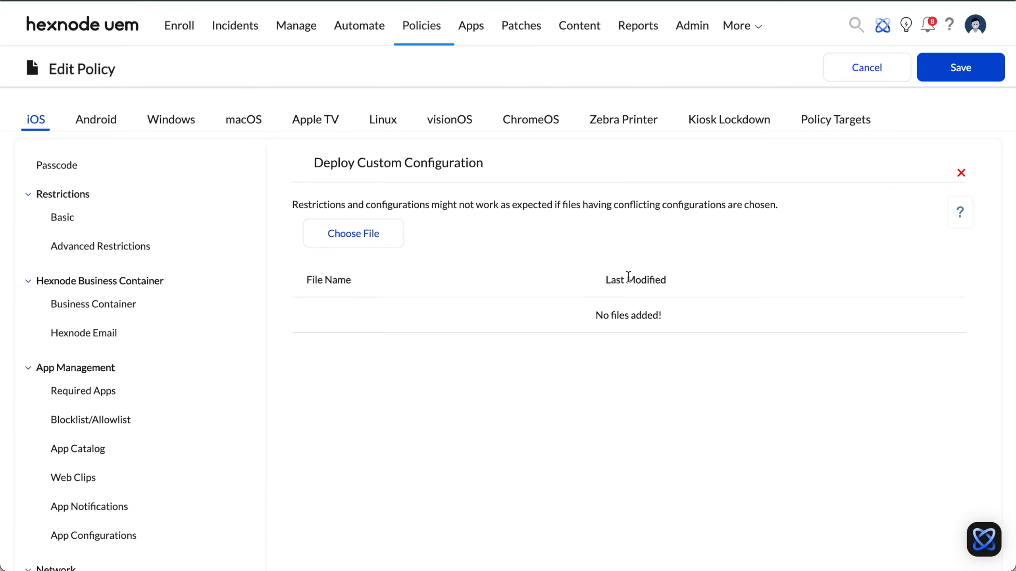
# Upload closejellyfishtrace.mobileconfig from Downloads and add it to the policy's custom configuration
pyautogui.click(360, 242)
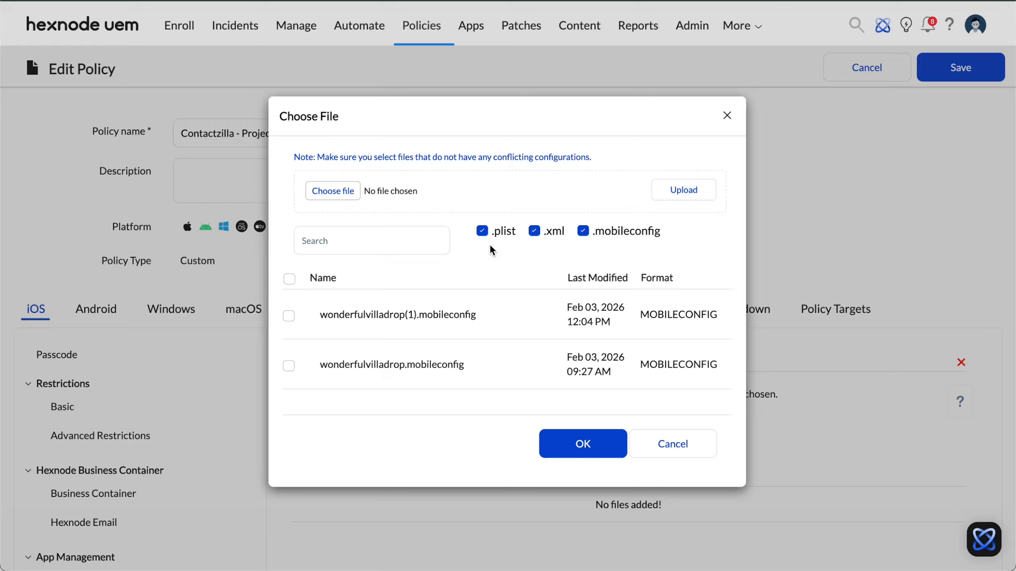
pyautogui.click(334, 191)
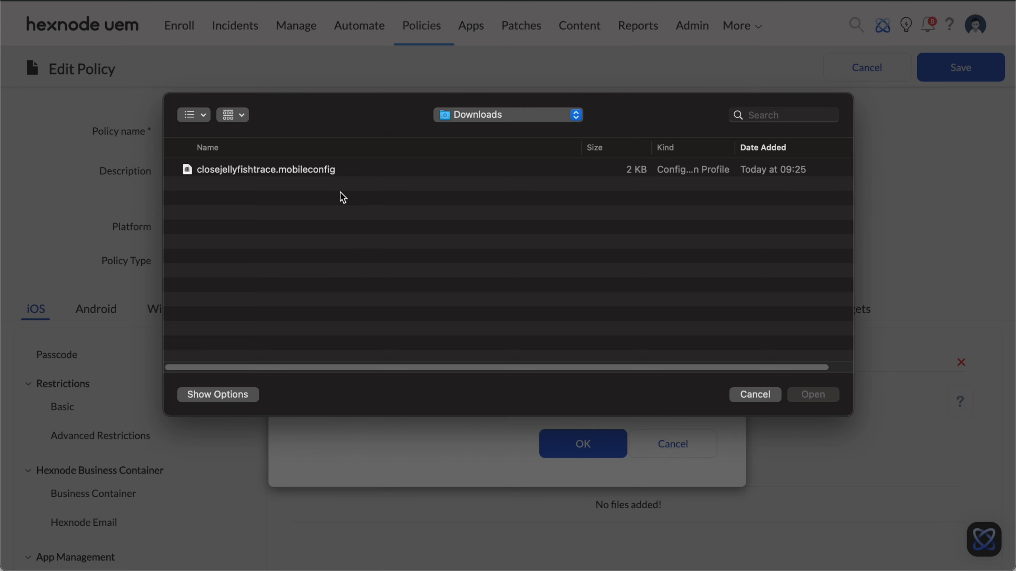
pyautogui.click(259, 176)
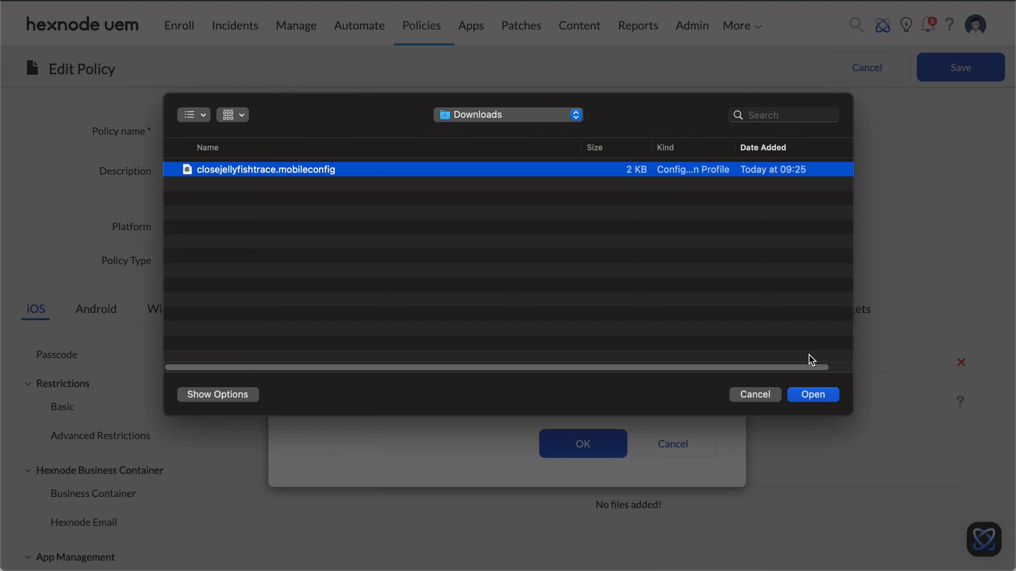
pyautogui.click(812, 396)
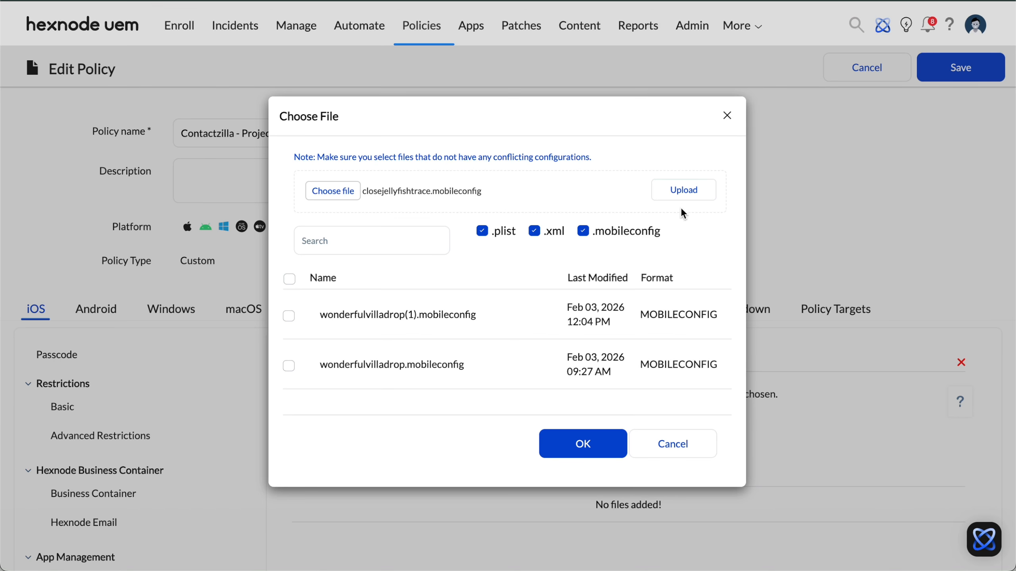
pyautogui.click(683, 182)
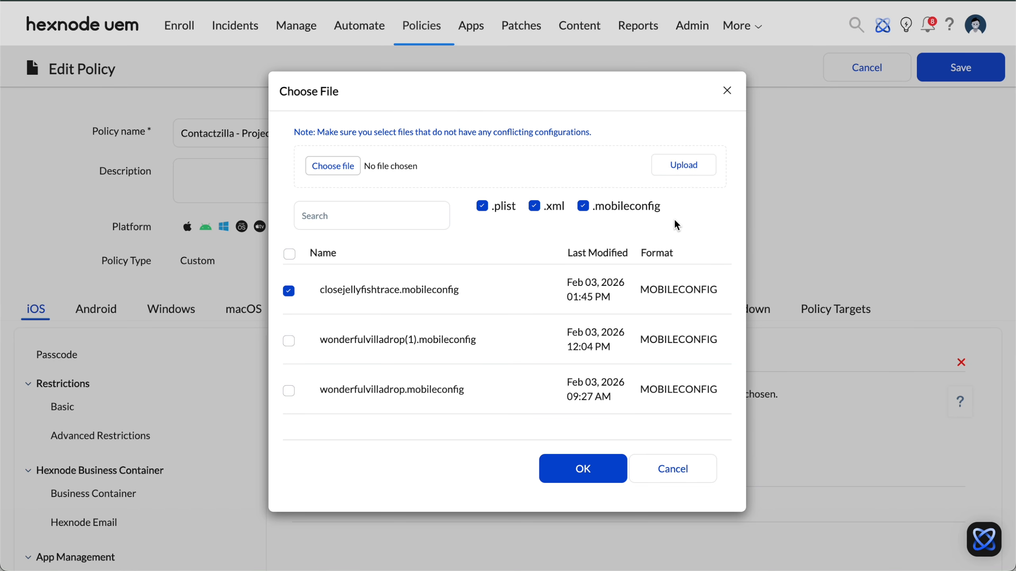
pyautogui.click(586, 471)
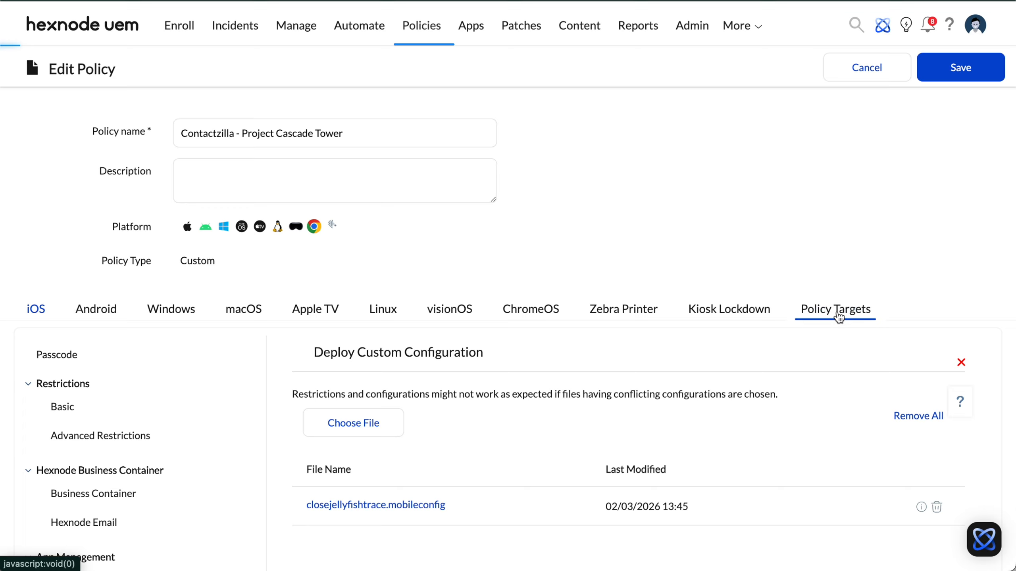
# Search the device groups for "skyline" and add iOS-Skyline-Field devices as a policy target
pyautogui.click(837, 315)
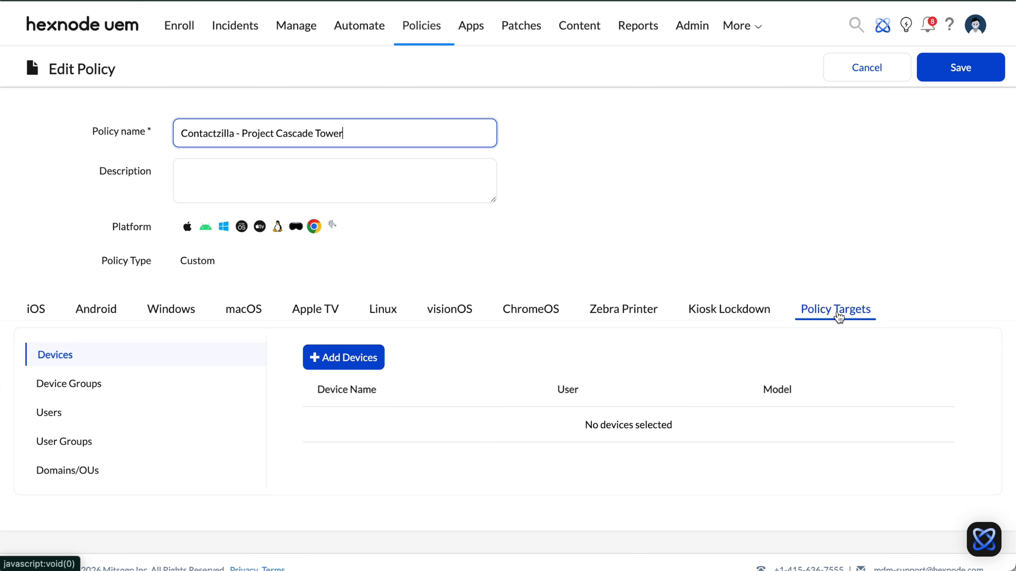
pyautogui.click(86, 392)
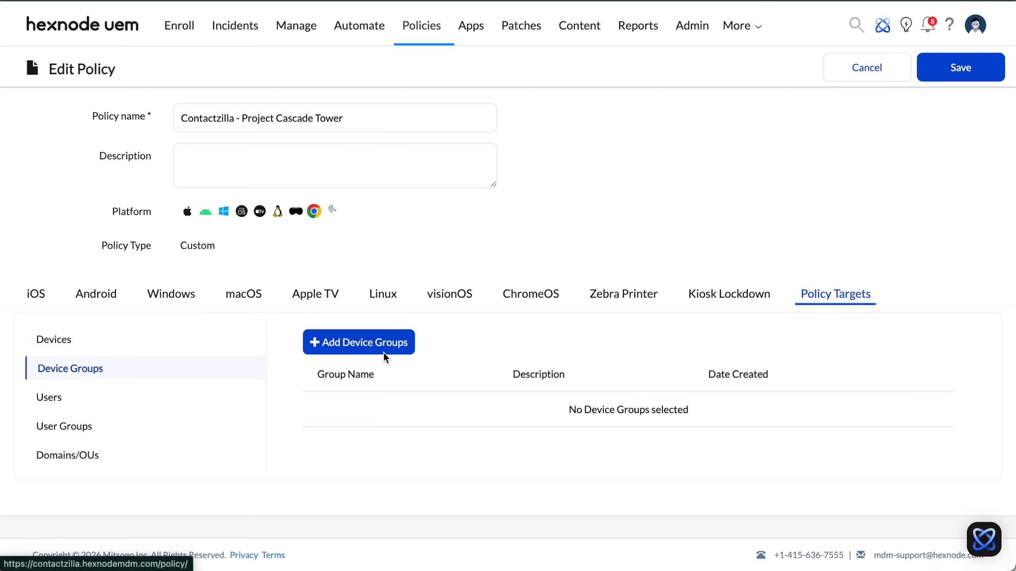
pyautogui.click(380, 352)
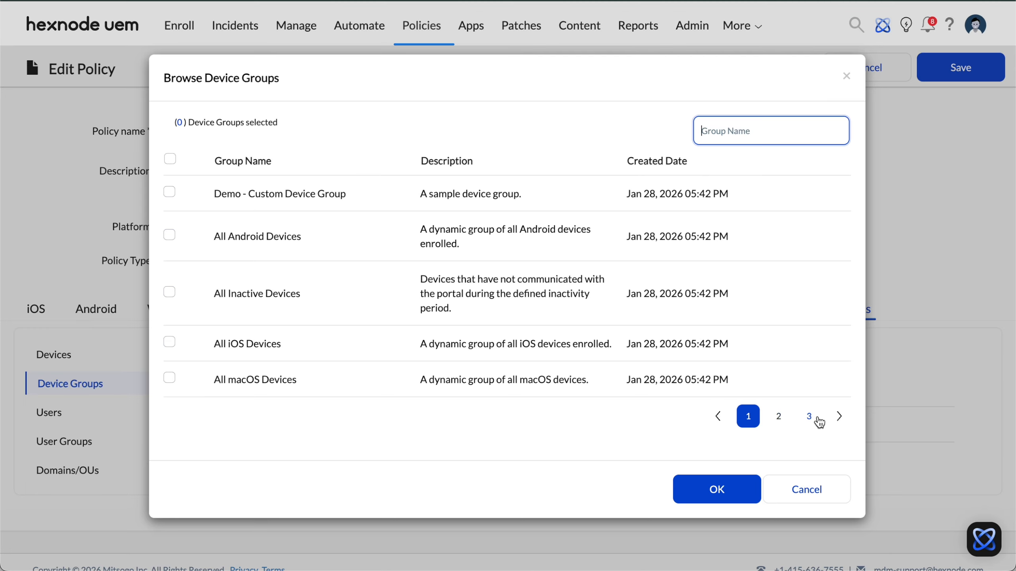
pyautogui.click(810, 417)
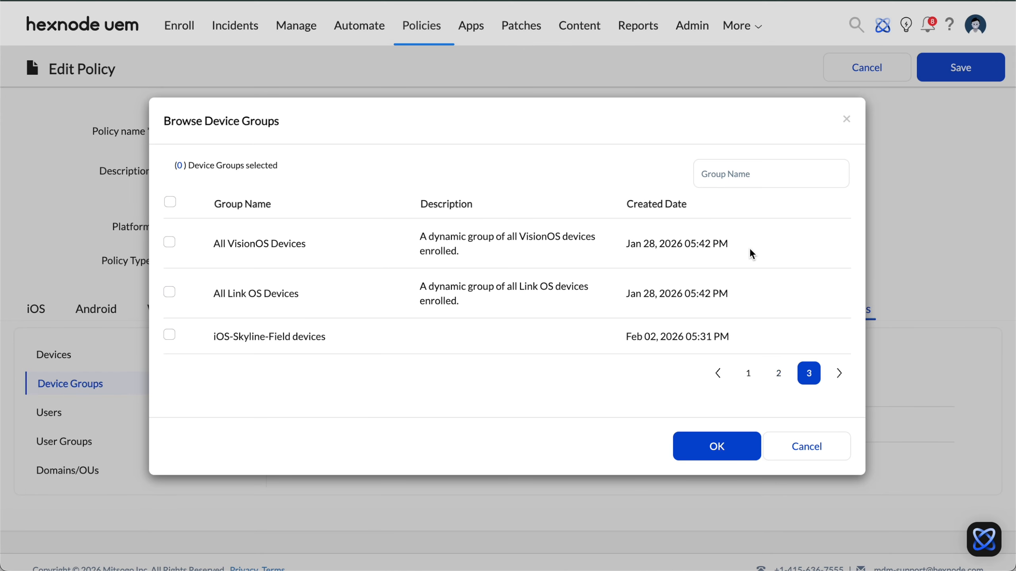
pyautogui.click(722, 178)
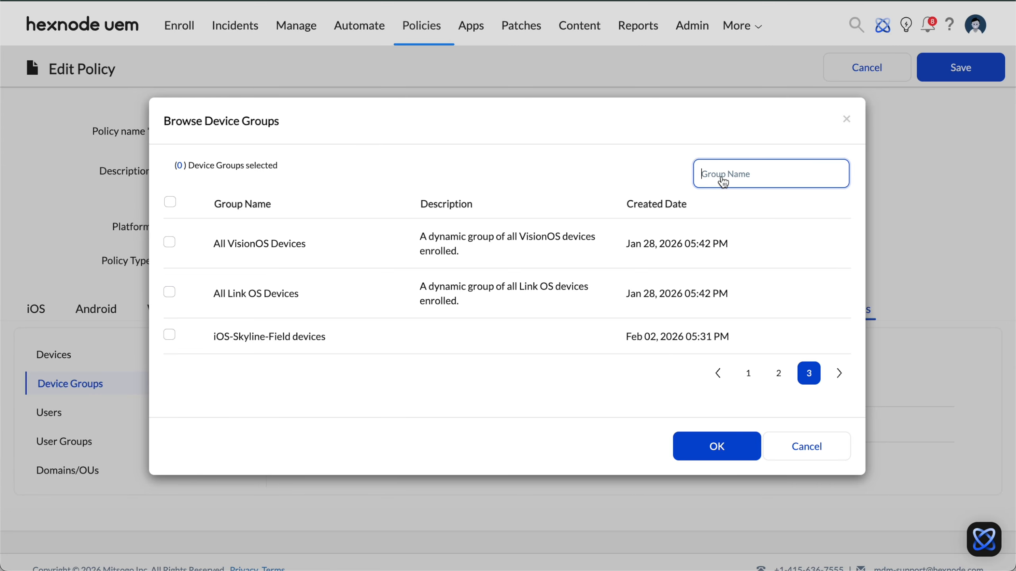
pyautogui.write('skyline')
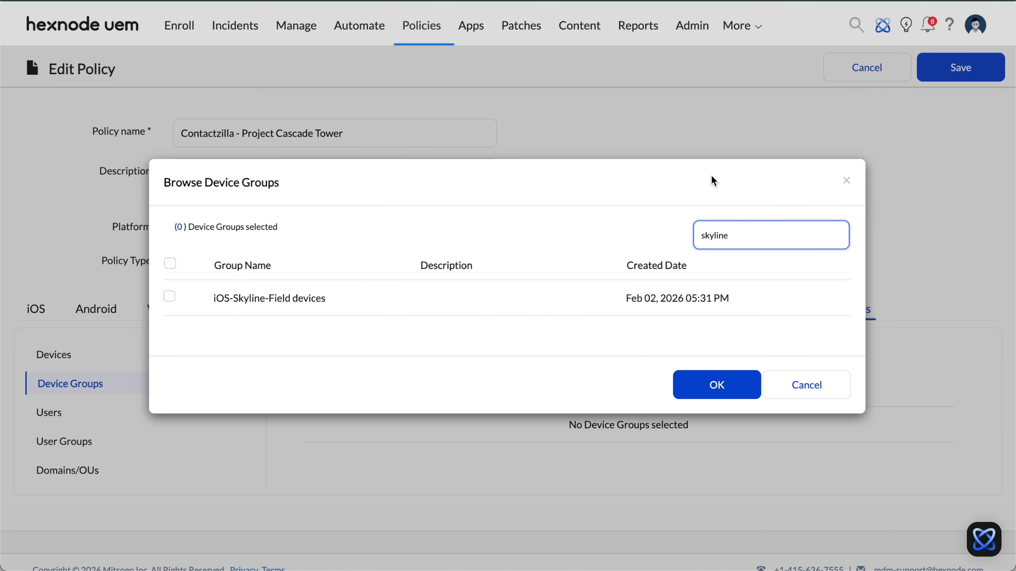
pyautogui.click(170, 296)
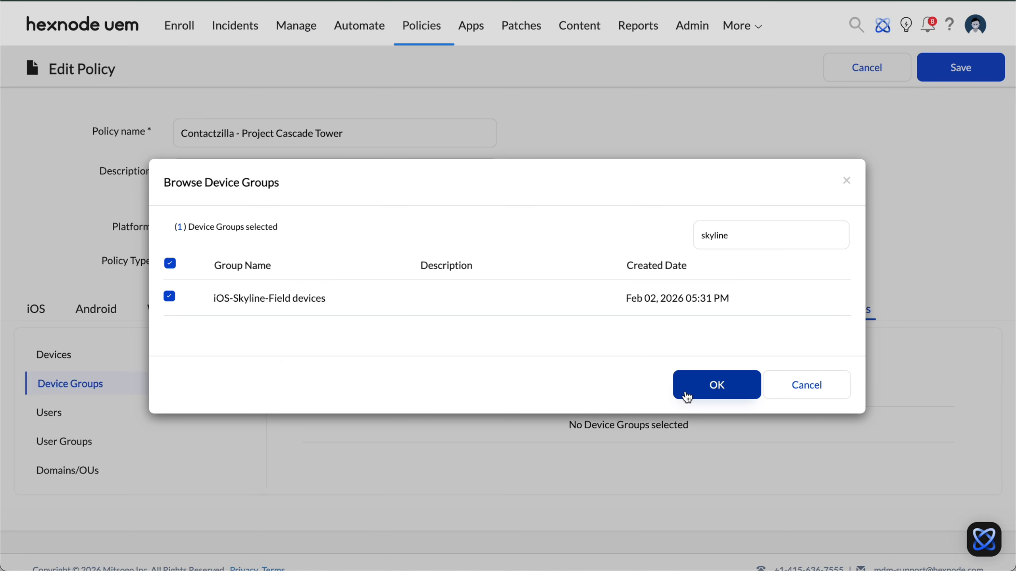
pyautogui.click(718, 394)
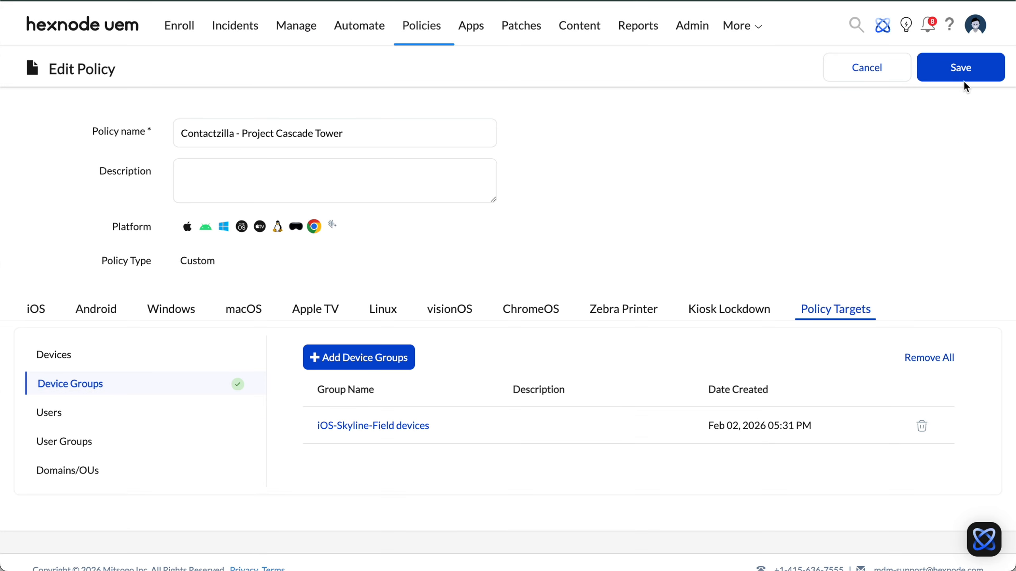
# Save the policy and confirm associating it with the targeted device
pyautogui.click(964, 78)
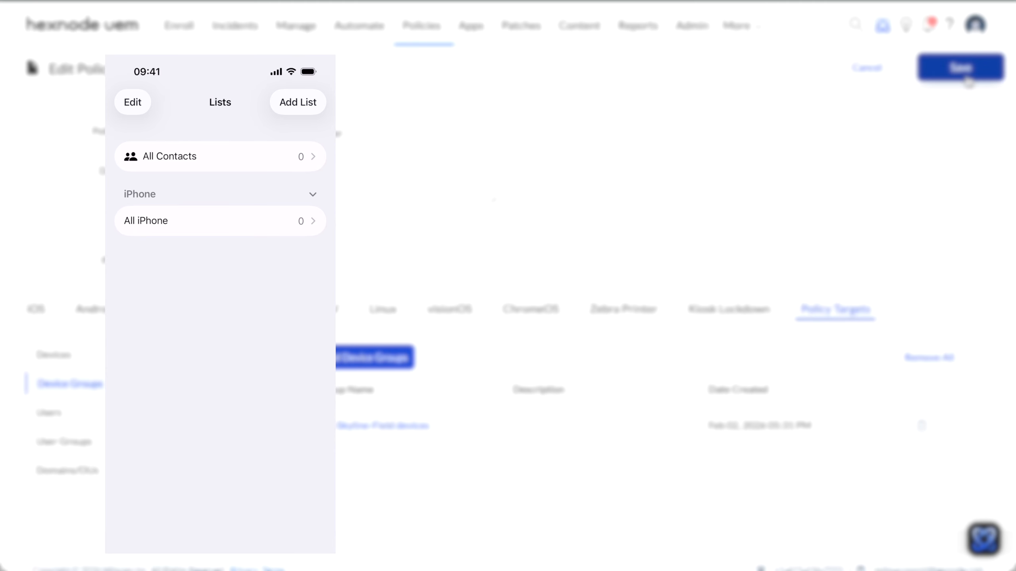
pyautogui.click(968, 80)
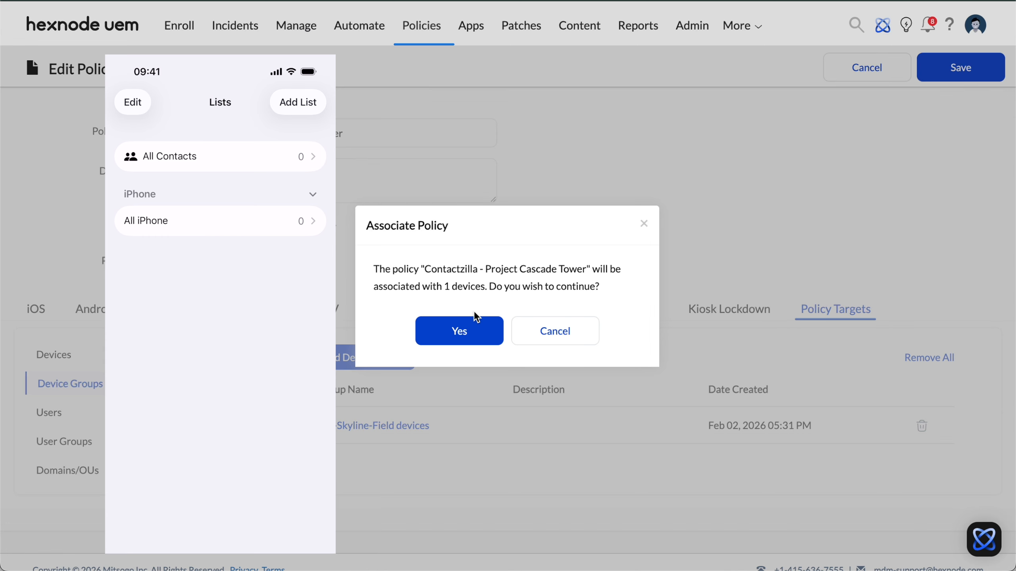
pyautogui.click(482, 332)
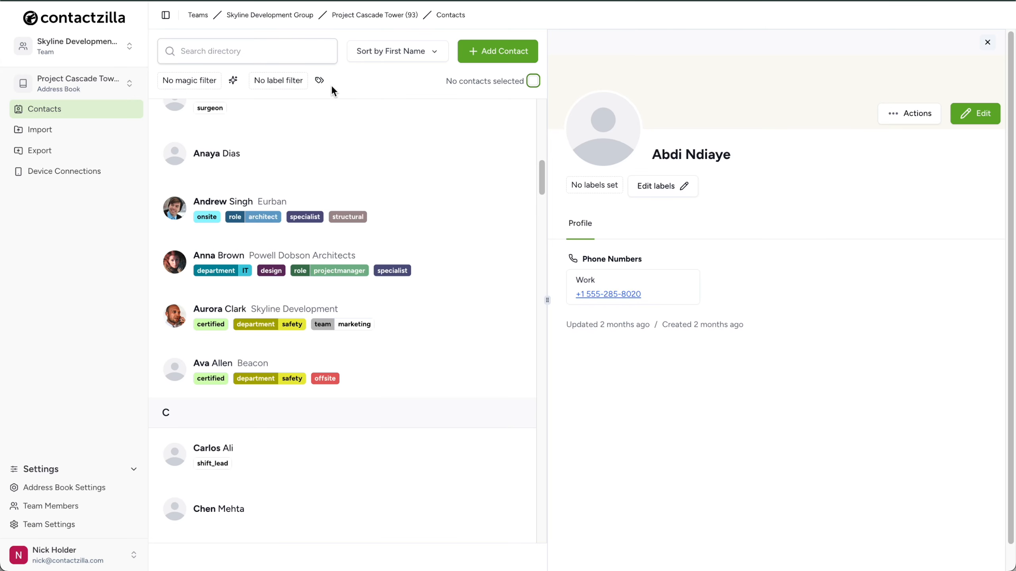
# In Contactzilla, filter the Project Cascade Tower contacts by the role projectmanager label
pyautogui.click(320, 80)
pyautogui.scroll(-5, 347, 225)
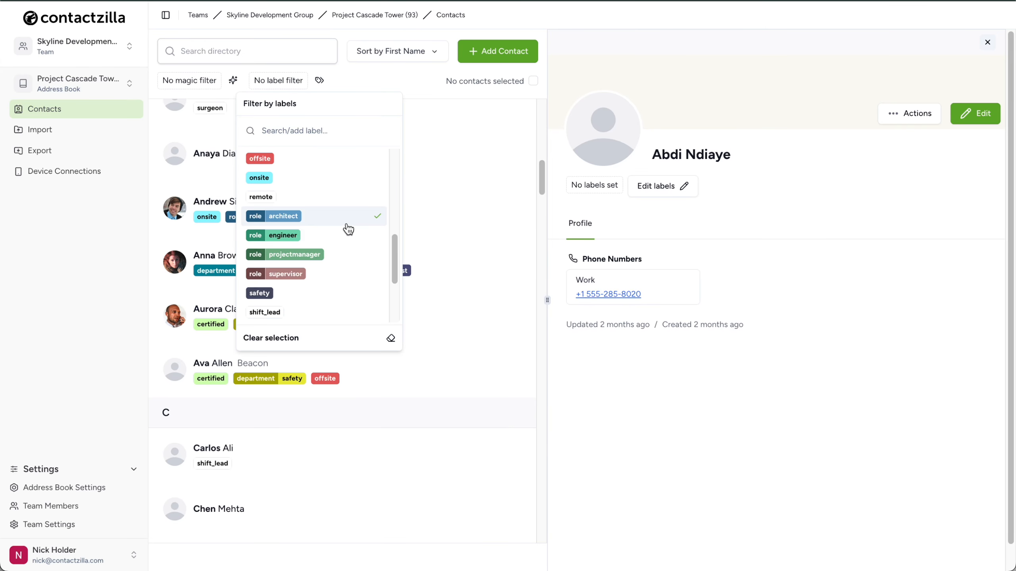
pyautogui.click(347, 256)
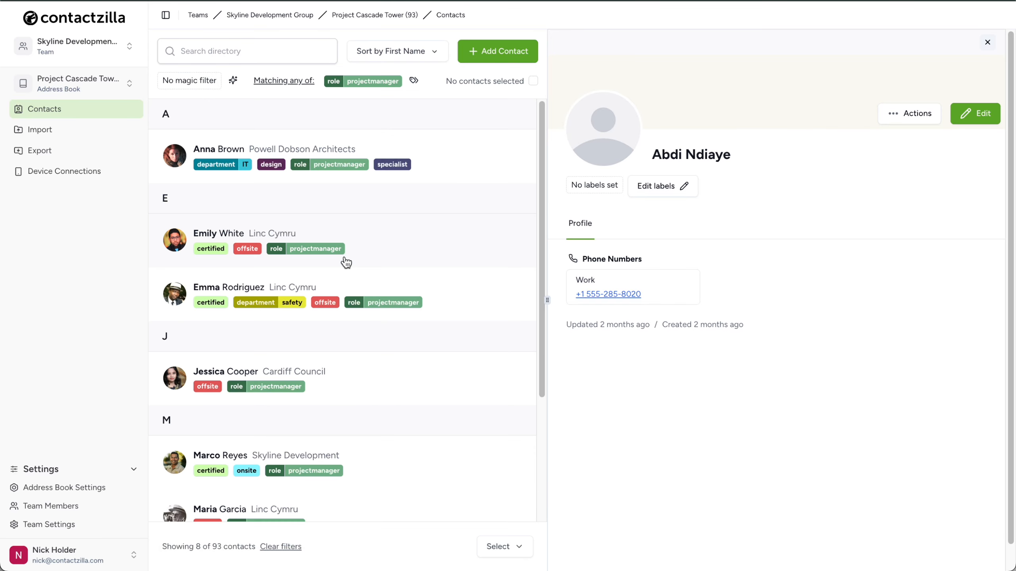
# Append "-Testing" to the last name of the Powell Dobson Architects project manager and save the contact
pyautogui.click(467, 157)
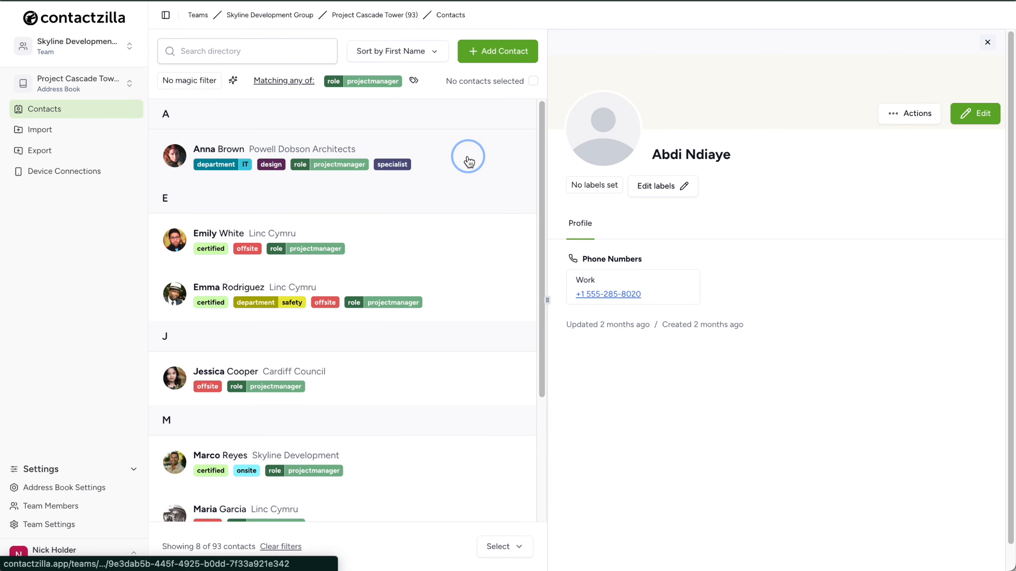
pyautogui.click(983, 115)
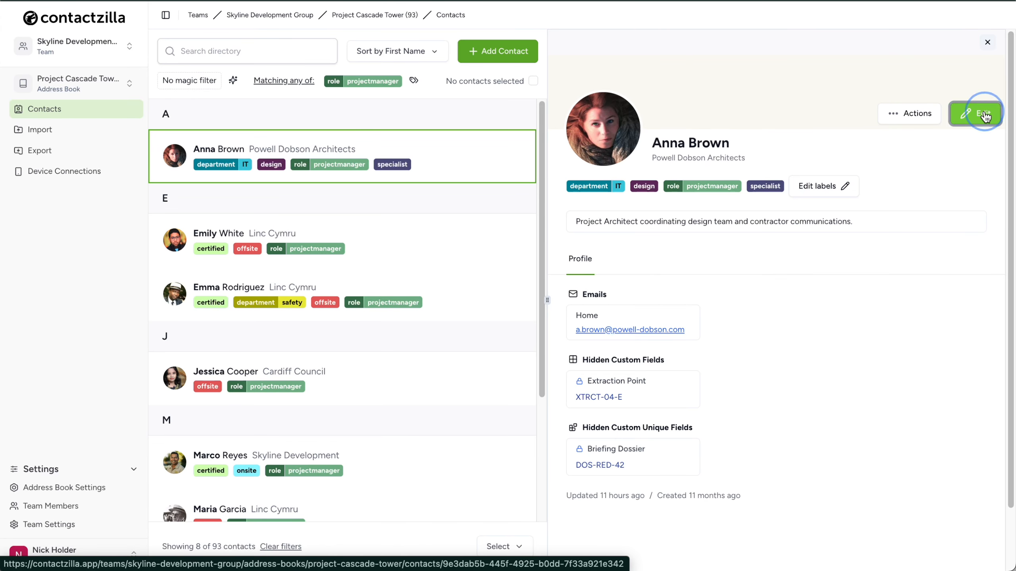
pyautogui.click(801, 185)
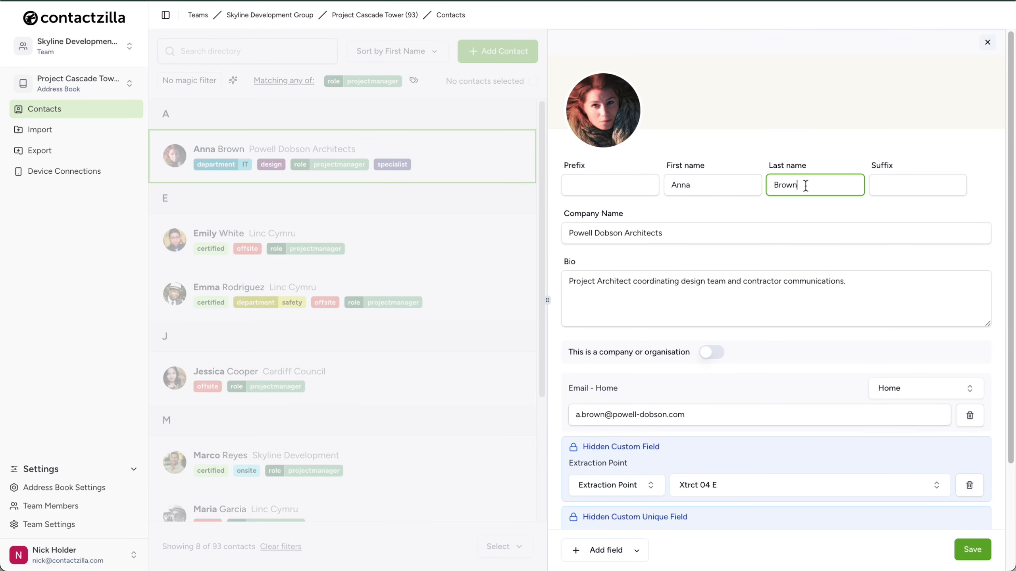
pyautogui.write('-Testing')
pyautogui.click(971, 555)
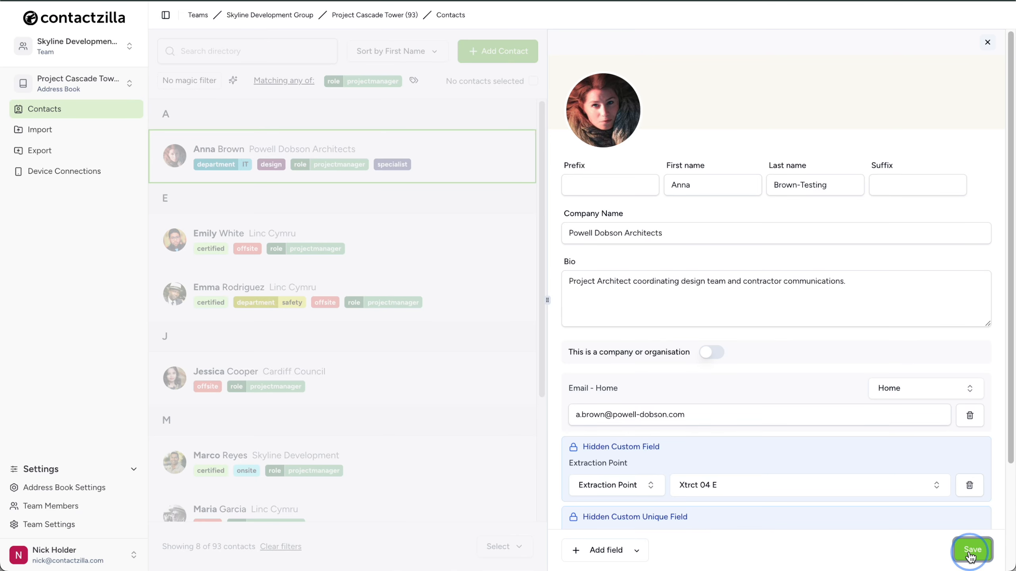